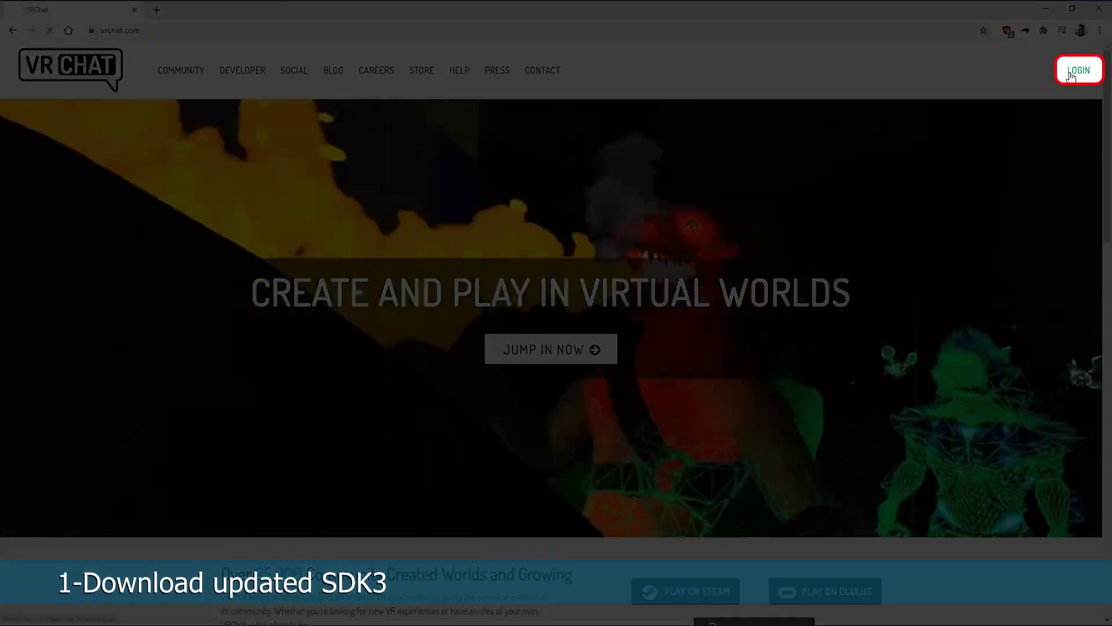
# Log in to the VRChat website and download the SDK3 - Avatars unitypackage from the Download page
pyautogui.click(1078, 70)
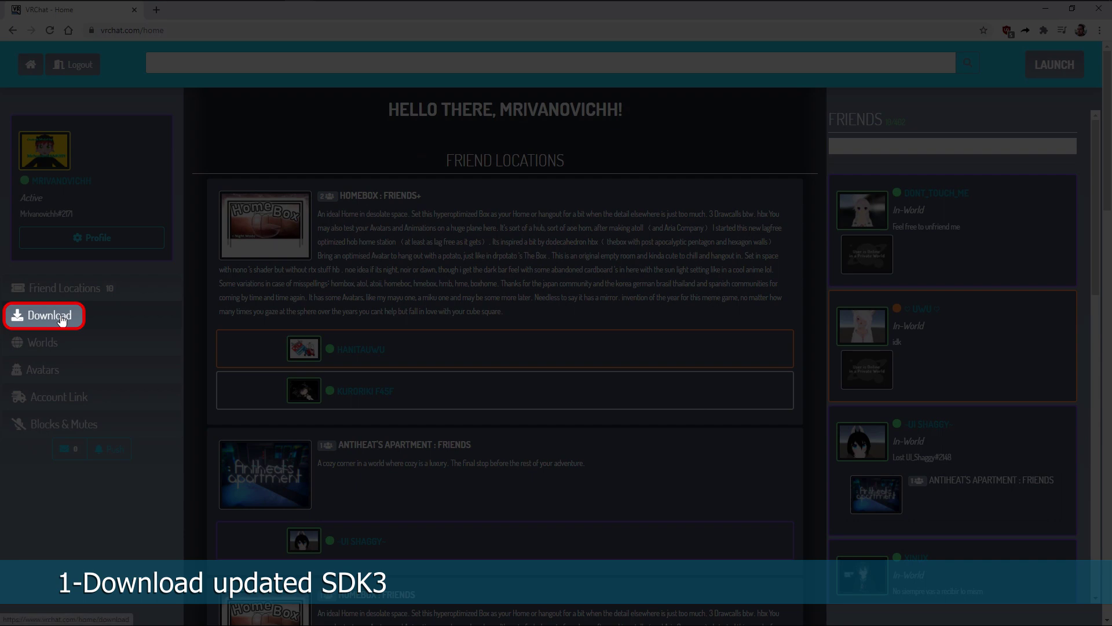
pyautogui.click(60, 317)
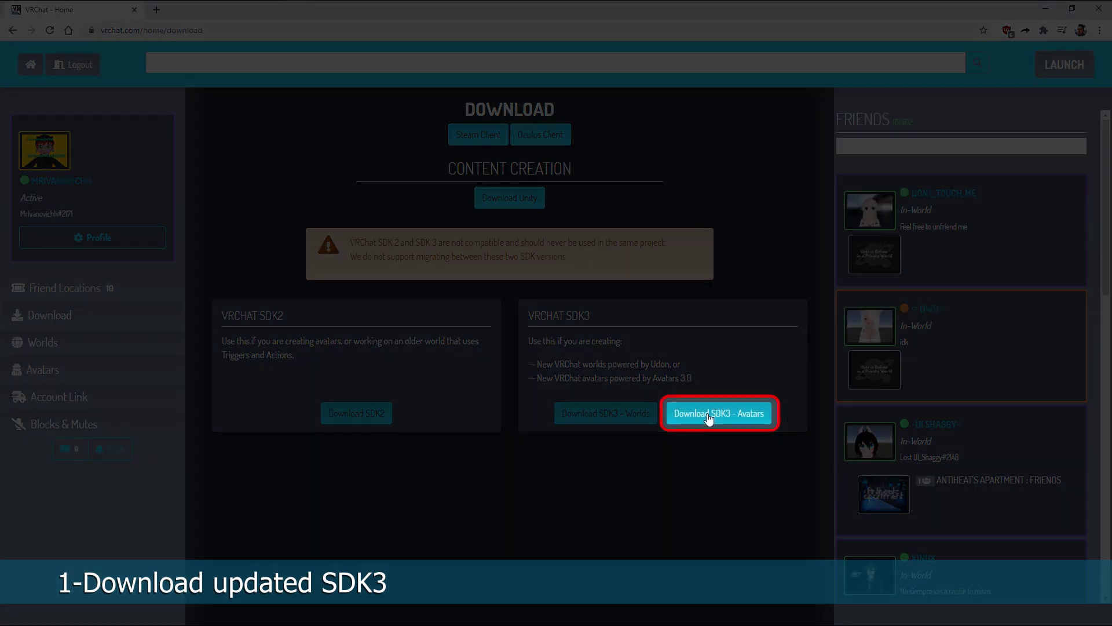
pyautogui.click(751, 418)
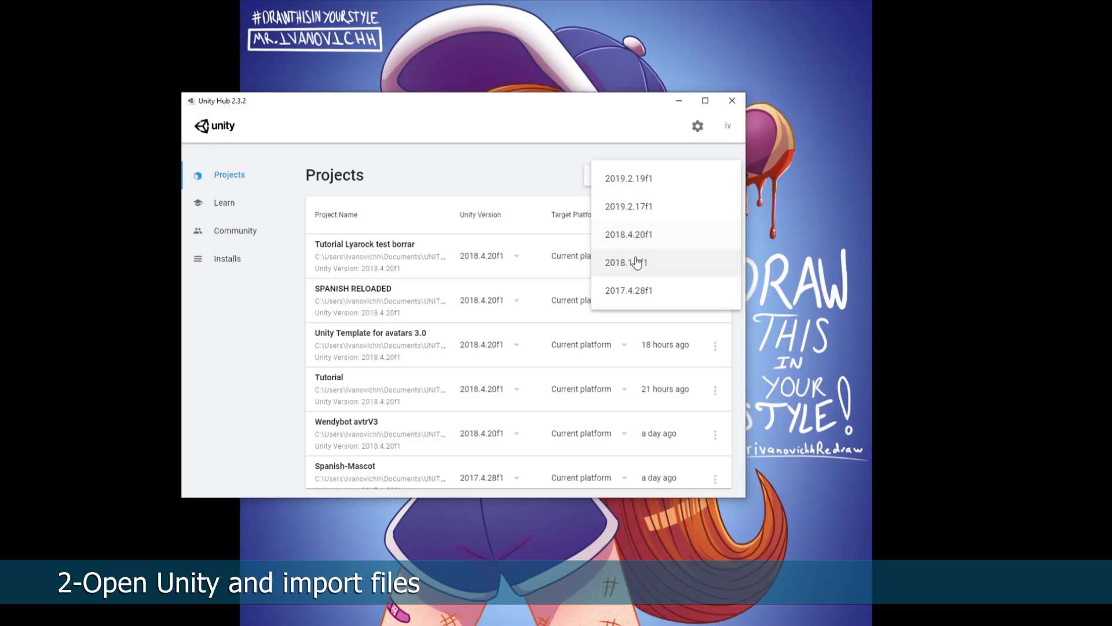
# Create a new 3D project named 'Lya Rock' on Unity 2018.4.20f1
pyautogui.click(666, 237)
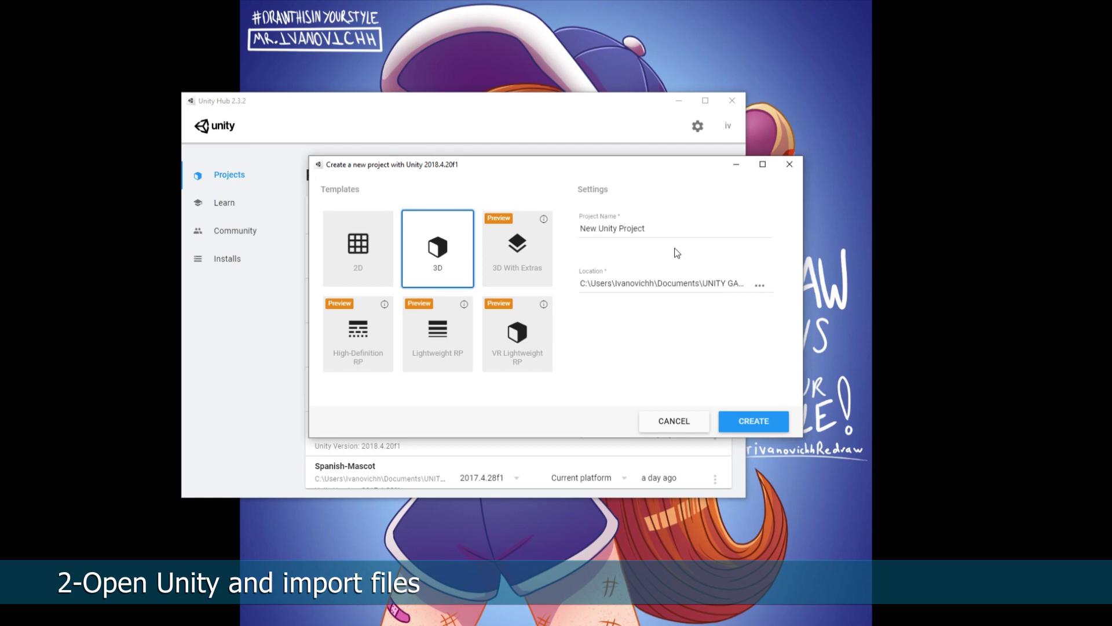
pyautogui.write('Lya Rock')
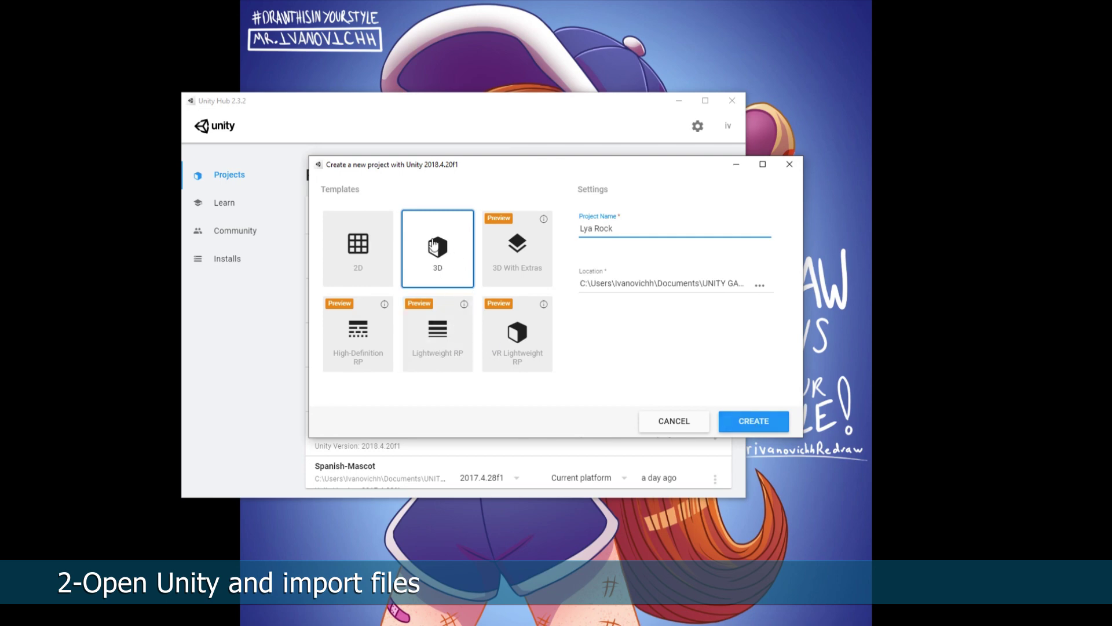
pyautogui.click(730, 420)
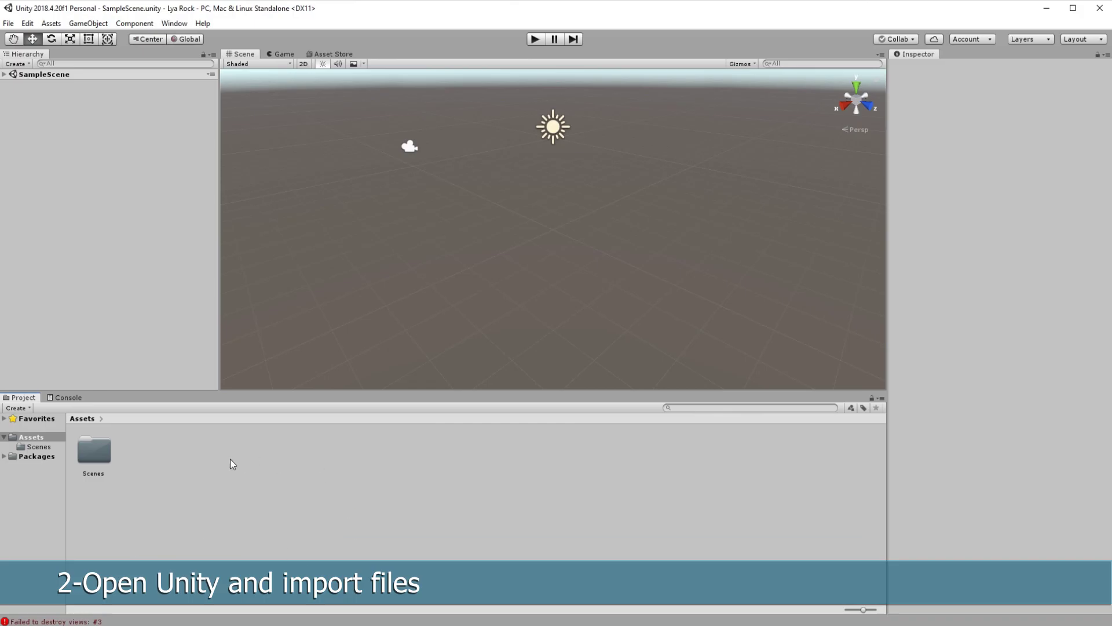
# Import the LyaRockUnity model into Assets via Import New Asset
pyautogui.rightClick(209, 461)
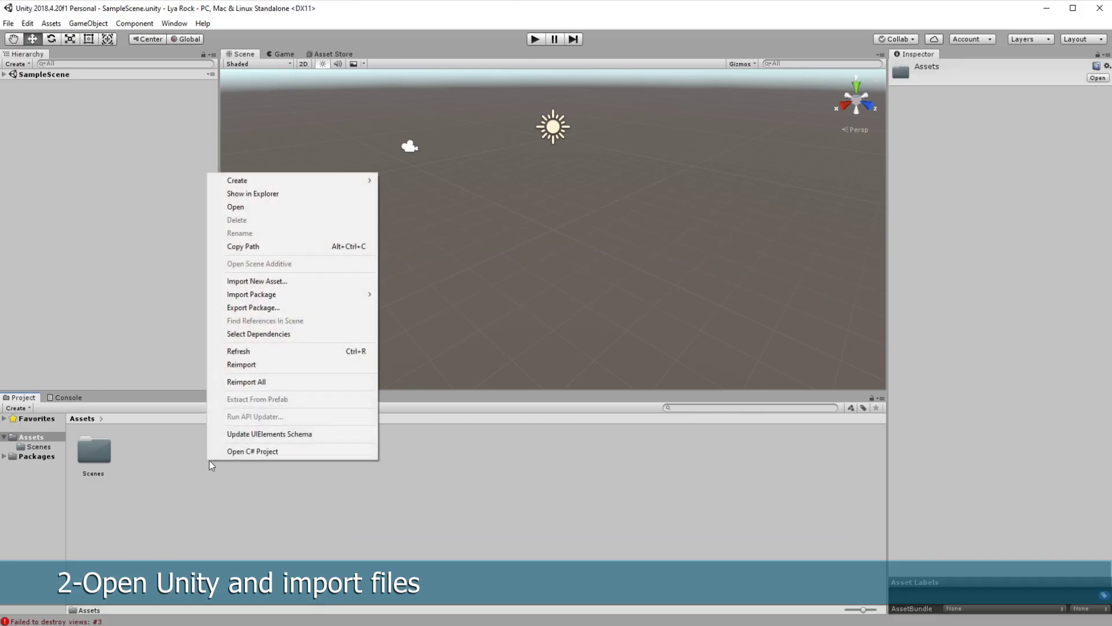
pyautogui.click(290, 281)
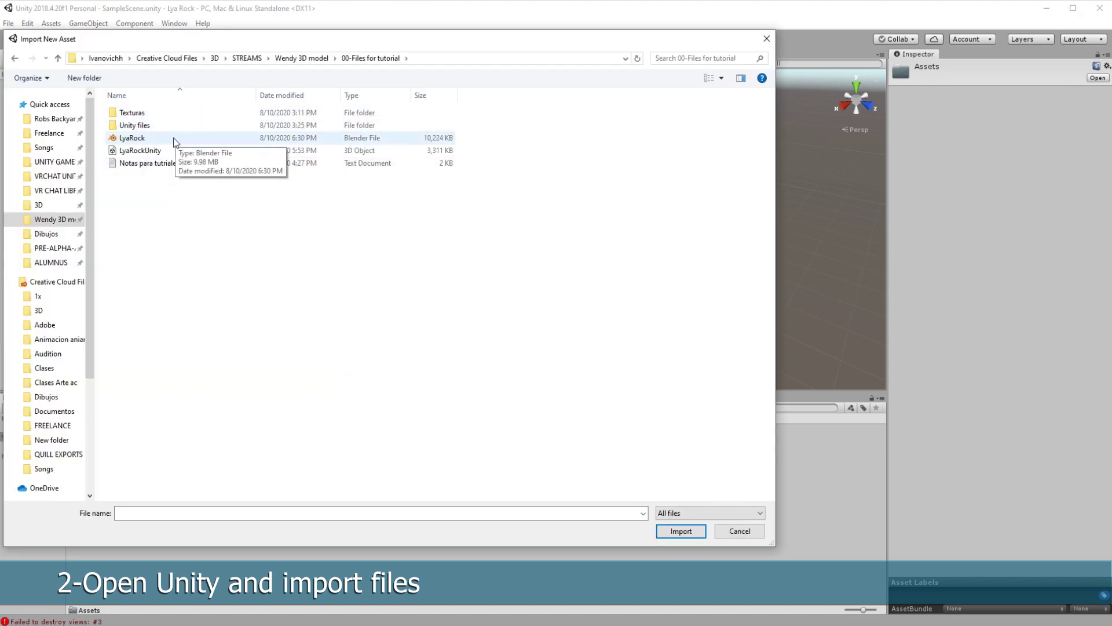
pyautogui.click(140, 150)
pyautogui.click(681, 530)
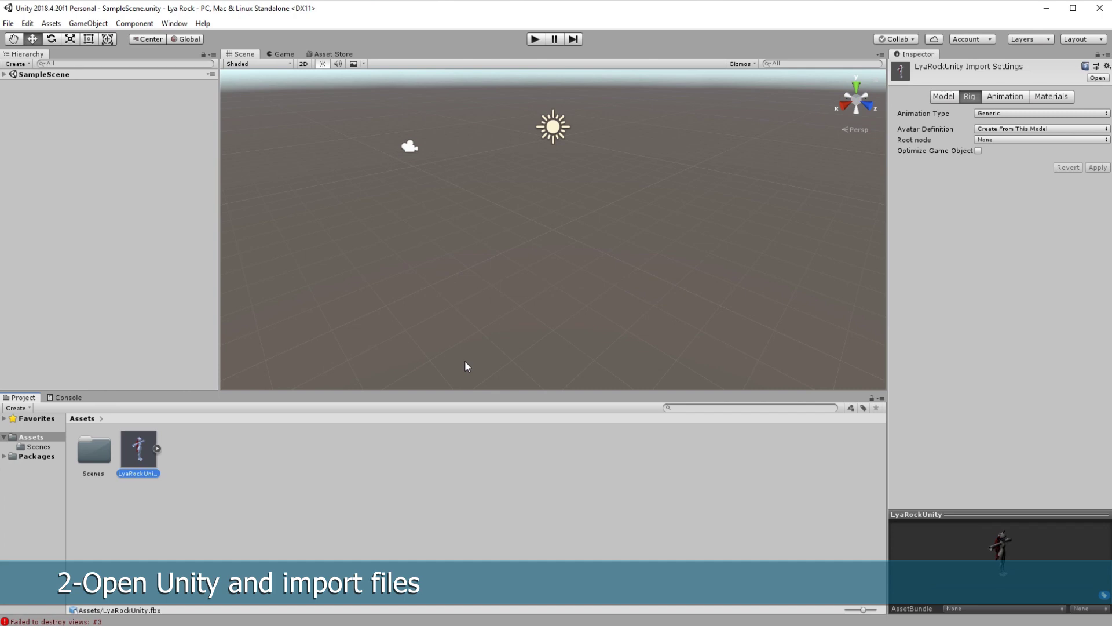
# Import all six textures from the Texturas folder, BodyDiff through SweaterDiff
pyautogui.rightClick(224, 460)
pyautogui.click(290, 280)
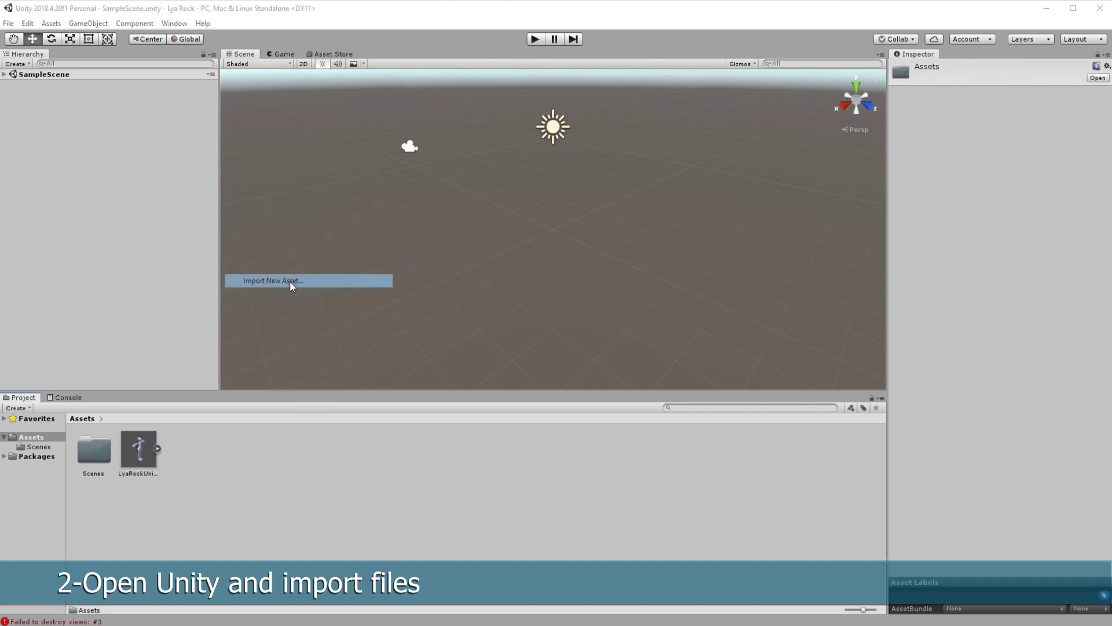
pyautogui.doubleClick(153, 113)
pyautogui.click(145, 121)
pyautogui.keyDown('shift'); pyautogui.click(400, 130); pyautogui.keyUp('shift')
pyautogui.keyDown('shift'); pyautogui.click(466, 133); pyautogui.keyUp('shift')
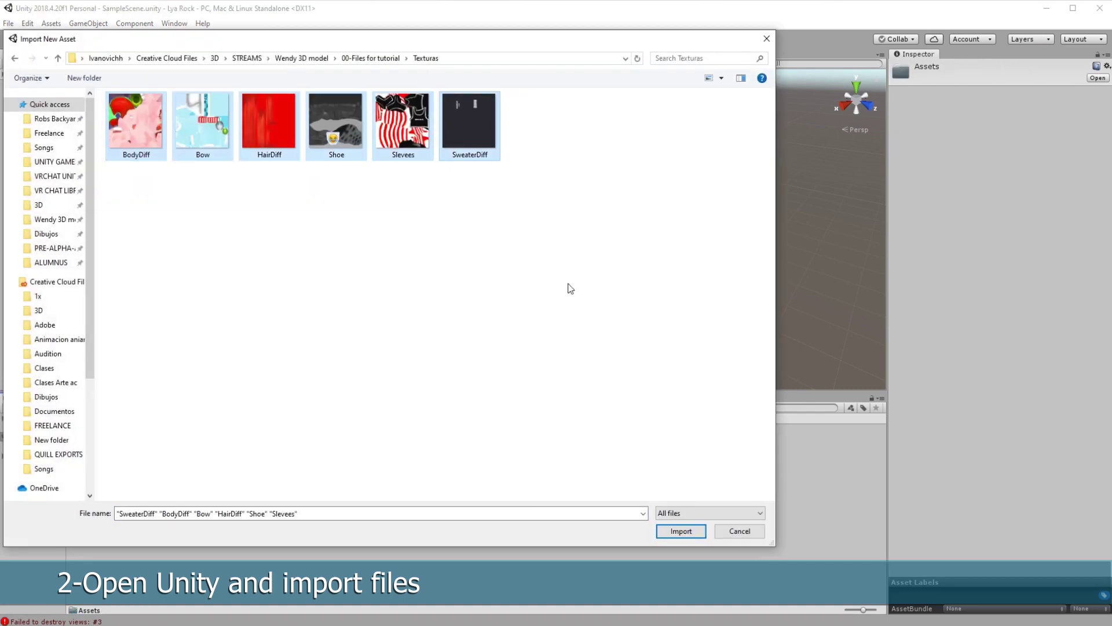
pyautogui.click(680, 528)
# Enable Legacy Blend Shape Normals on the LyaRockUnity model and apply
pyautogui.click(272, 458)
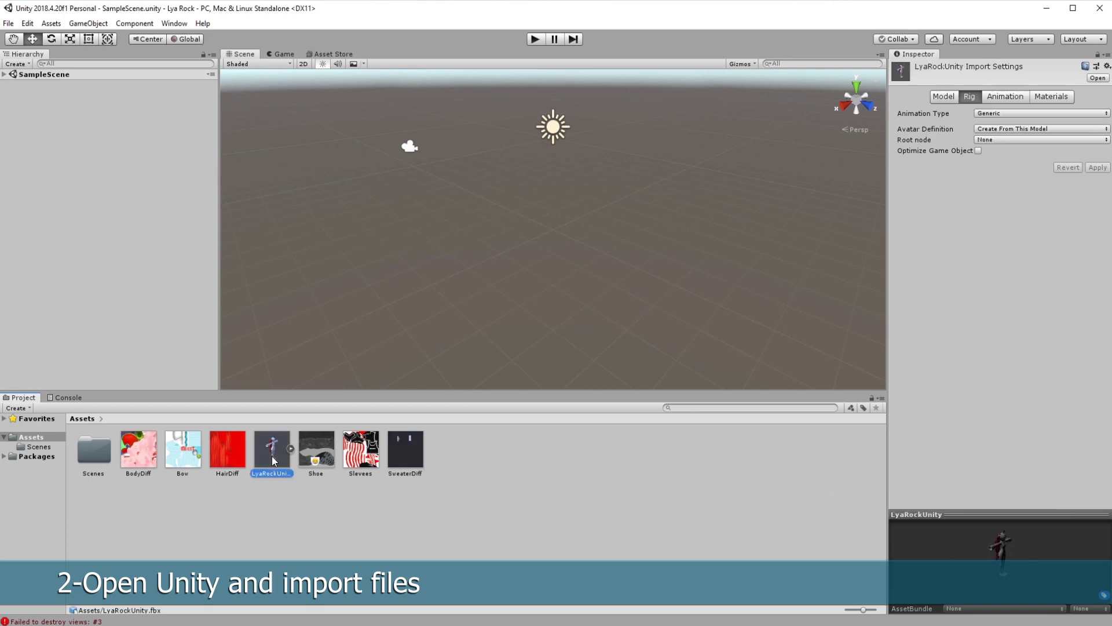
pyautogui.click(944, 97)
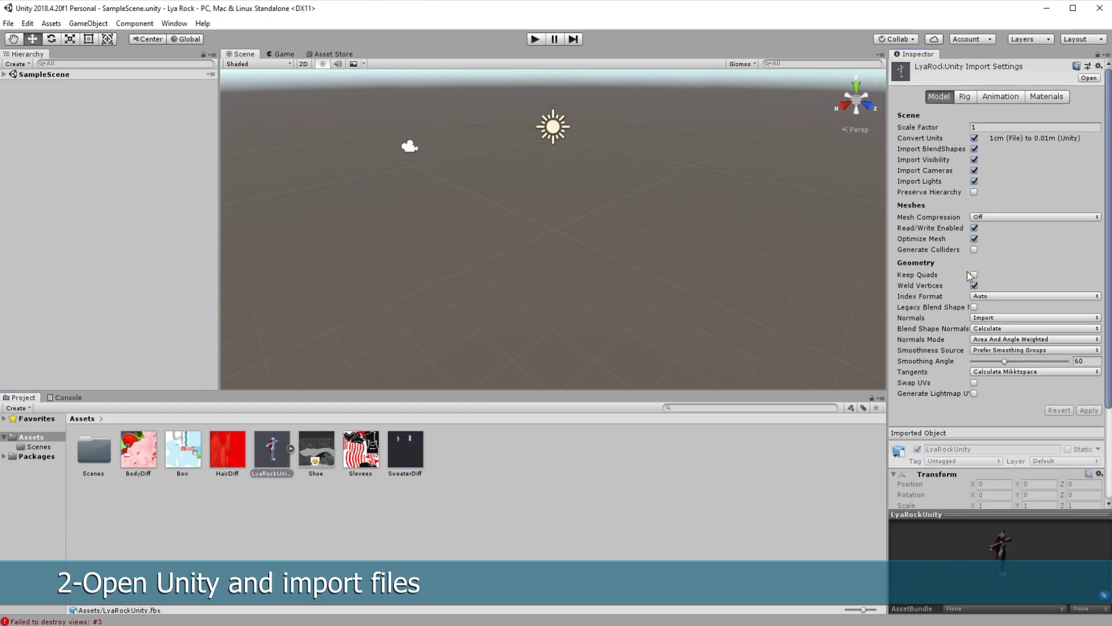
pyautogui.click(975, 307)
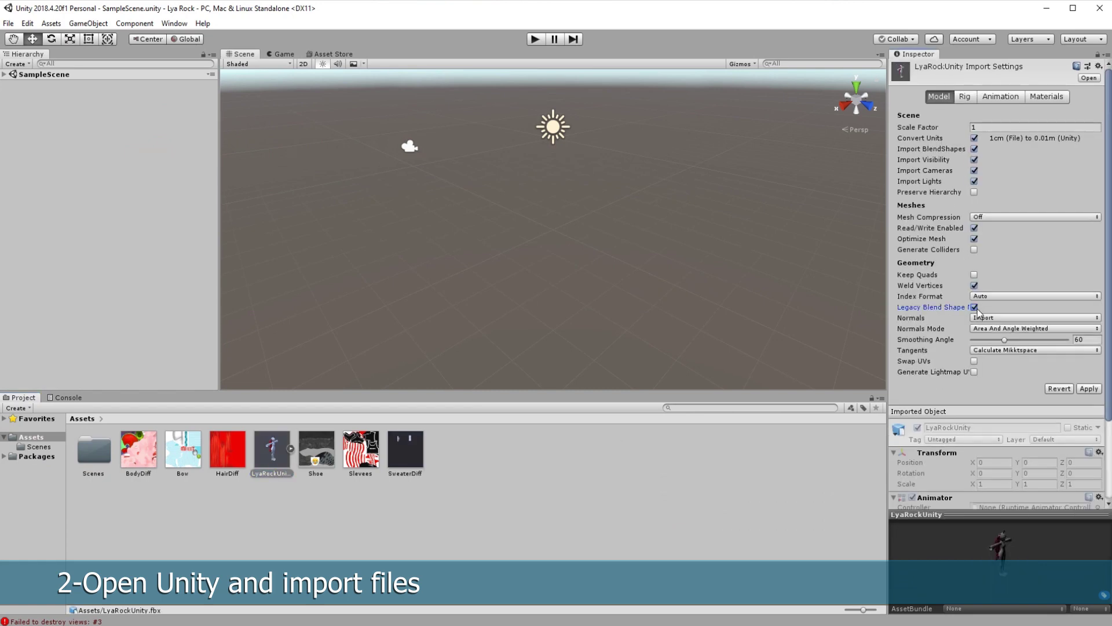
pyautogui.click(1081, 390)
# Set the rig's Animation Type to Humanoid, apply, and open its avatar configuration
pyautogui.click(963, 97)
pyautogui.click(992, 114)
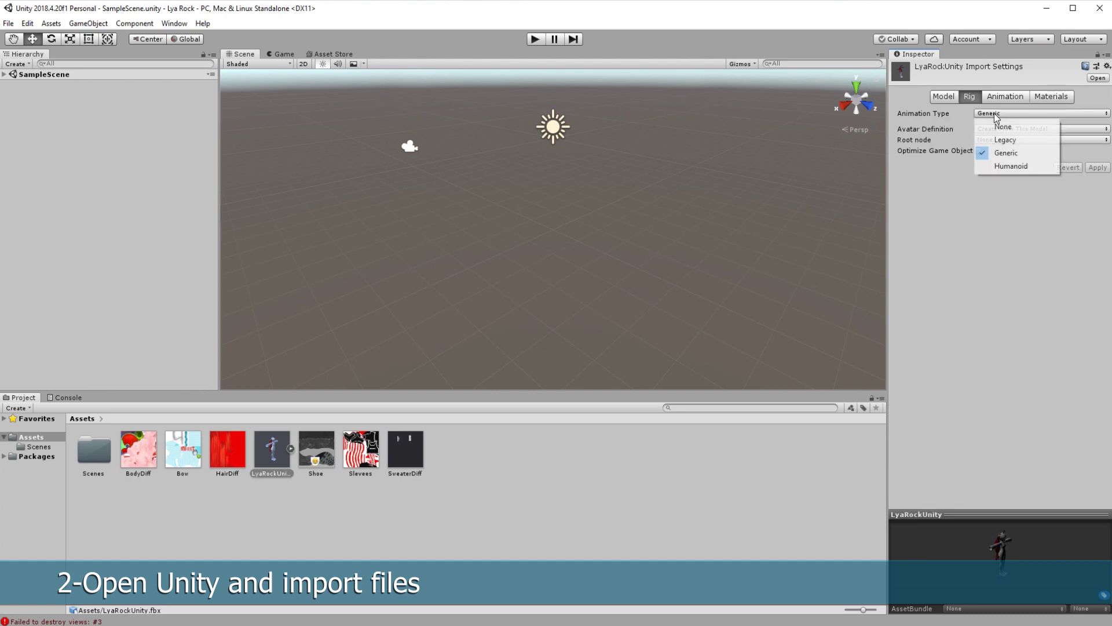
pyautogui.click(1006, 166)
pyautogui.click(1086, 154)
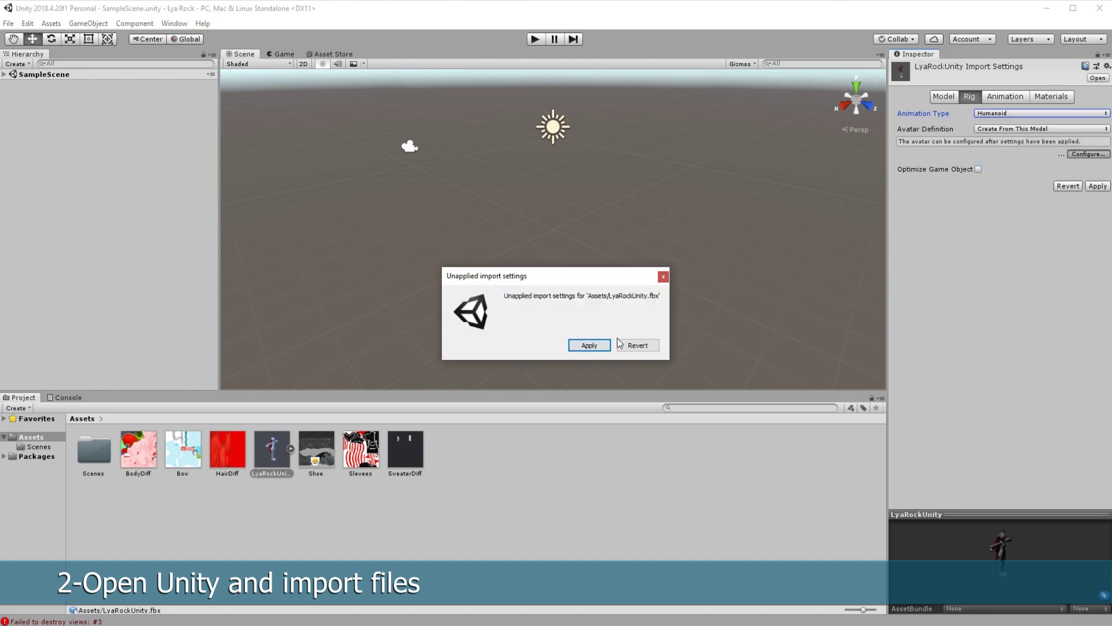
pyautogui.click(589, 344)
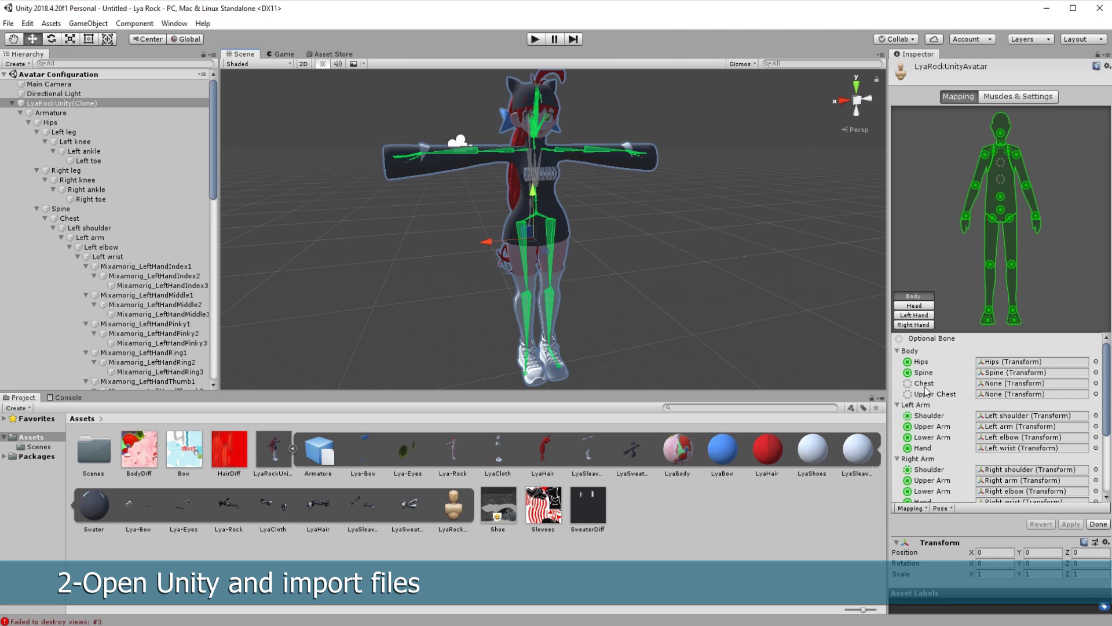
# Map the Chest bone to the Chest transform, set Jaw to None, and apply
pyautogui.click(1095, 383)
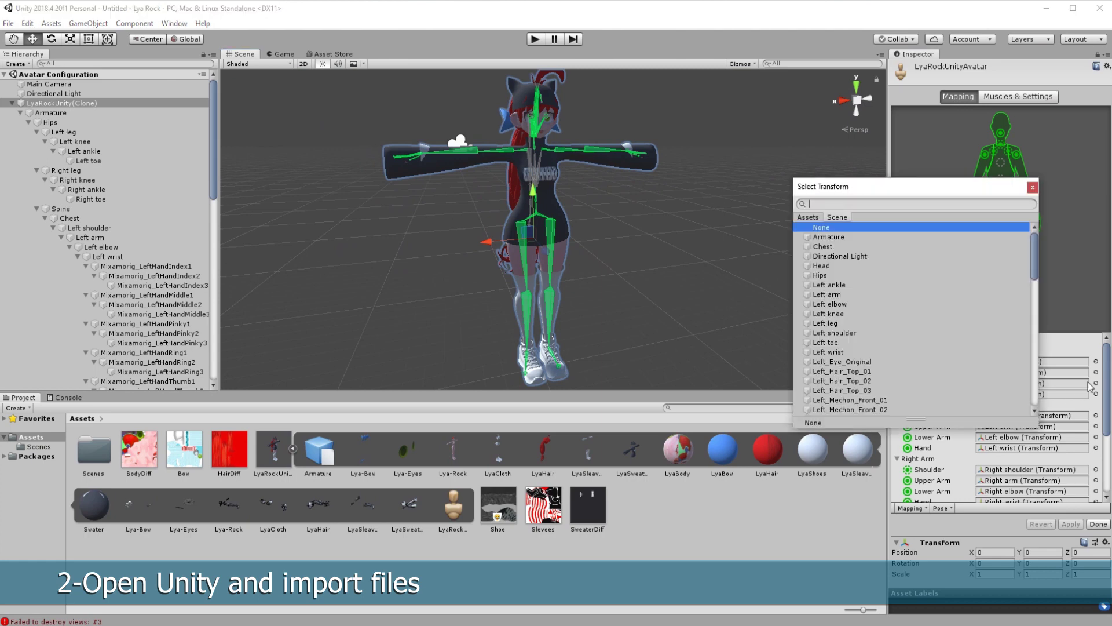
pyautogui.click(824, 245)
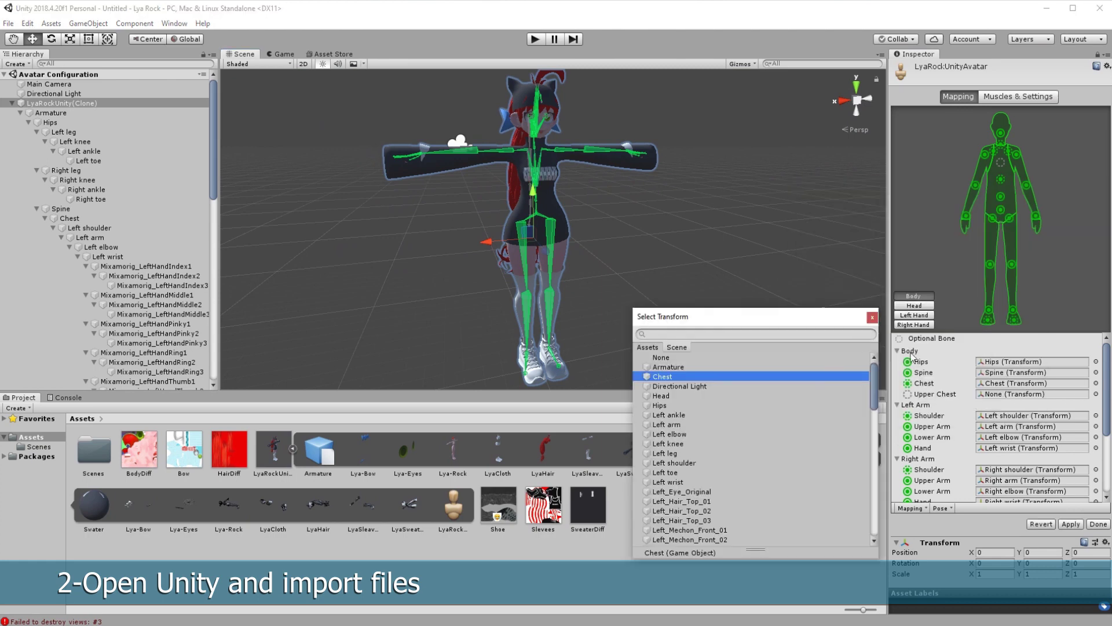
pyautogui.doubleClick(676, 377)
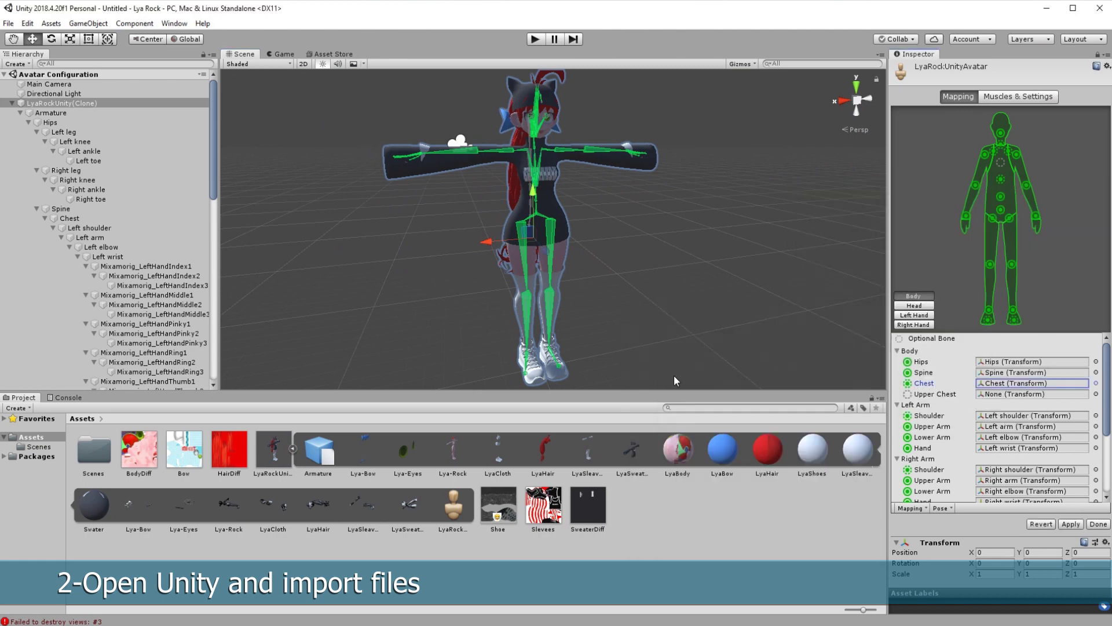
pyautogui.click(915, 305)
pyautogui.click(919, 405)
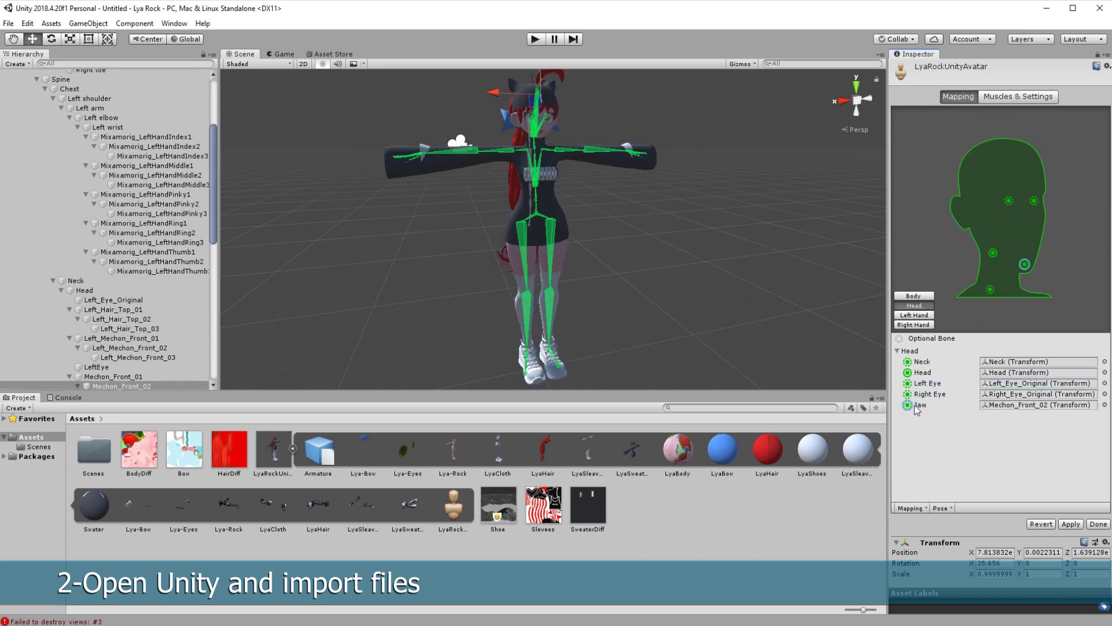
pyautogui.click(1105, 404)
pyautogui.scroll(10, 716, 392)
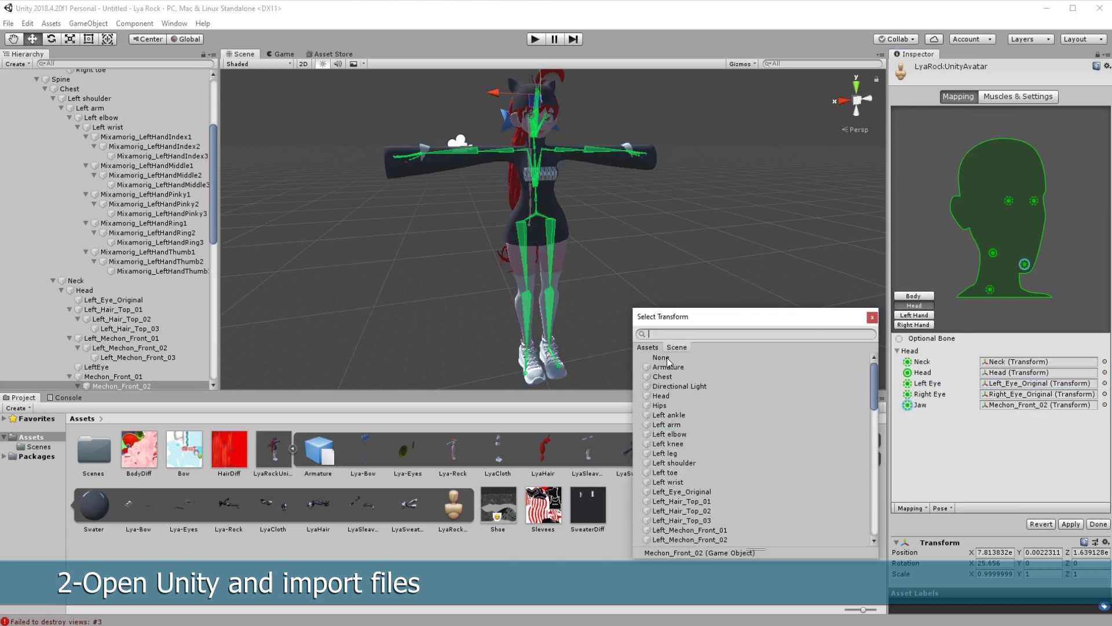
pyautogui.click(661, 358)
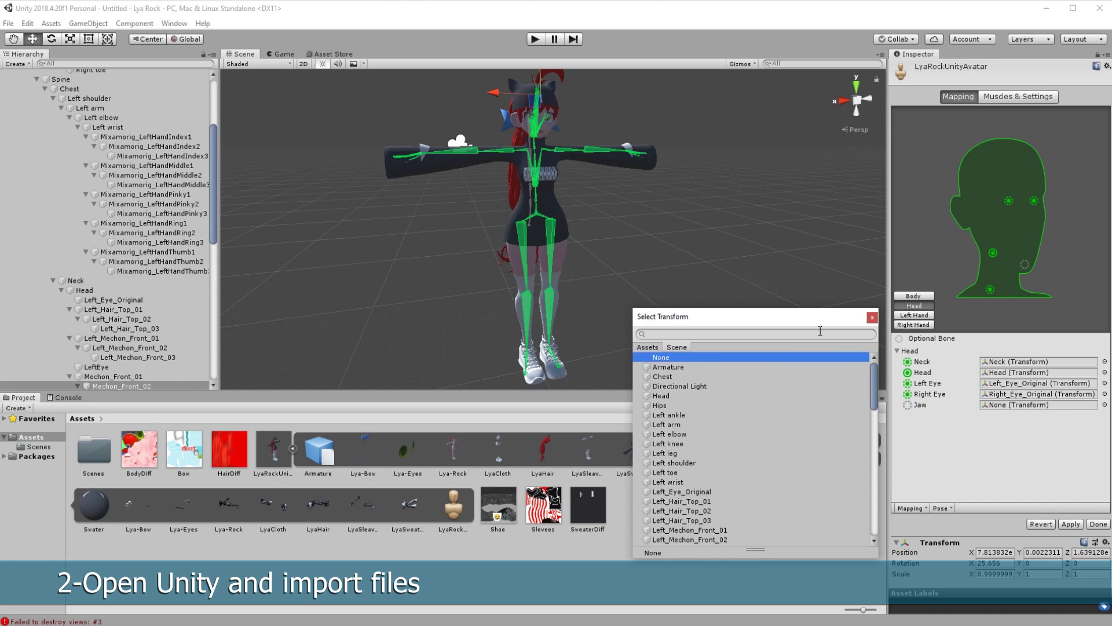
pyautogui.click(870, 317)
pyautogui.click(1070, 524)
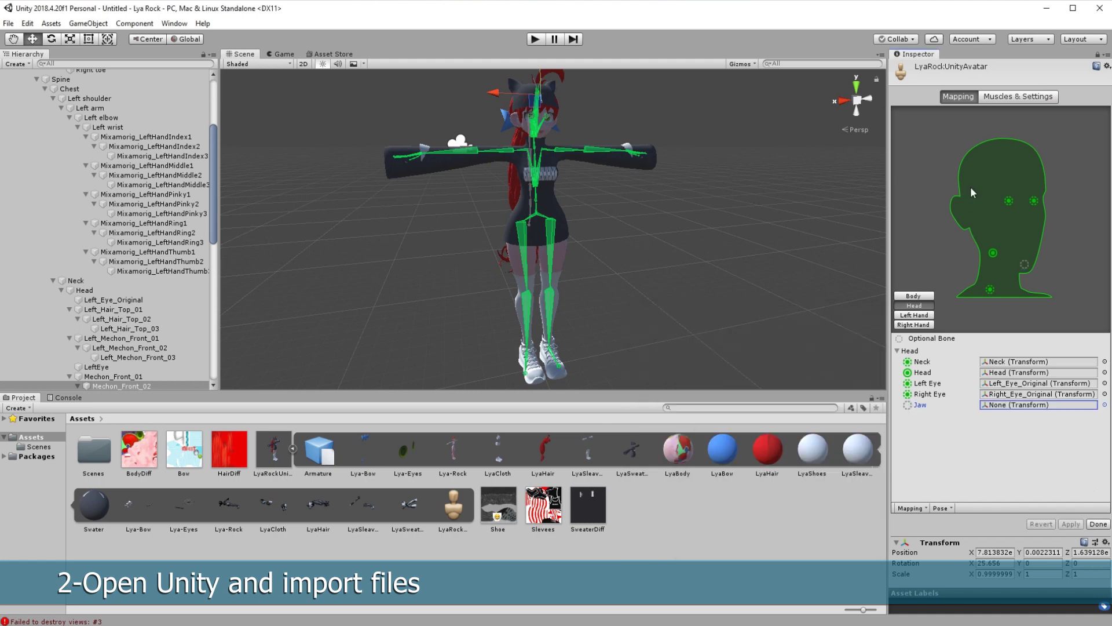
# Preview the muscle poses in Muscles & Settings, then finish with Done
pyautogui.click(1010, 99)
pyautogui.moveTo(551, 289); pyautogui.dragTo(534, 159, button='middle')
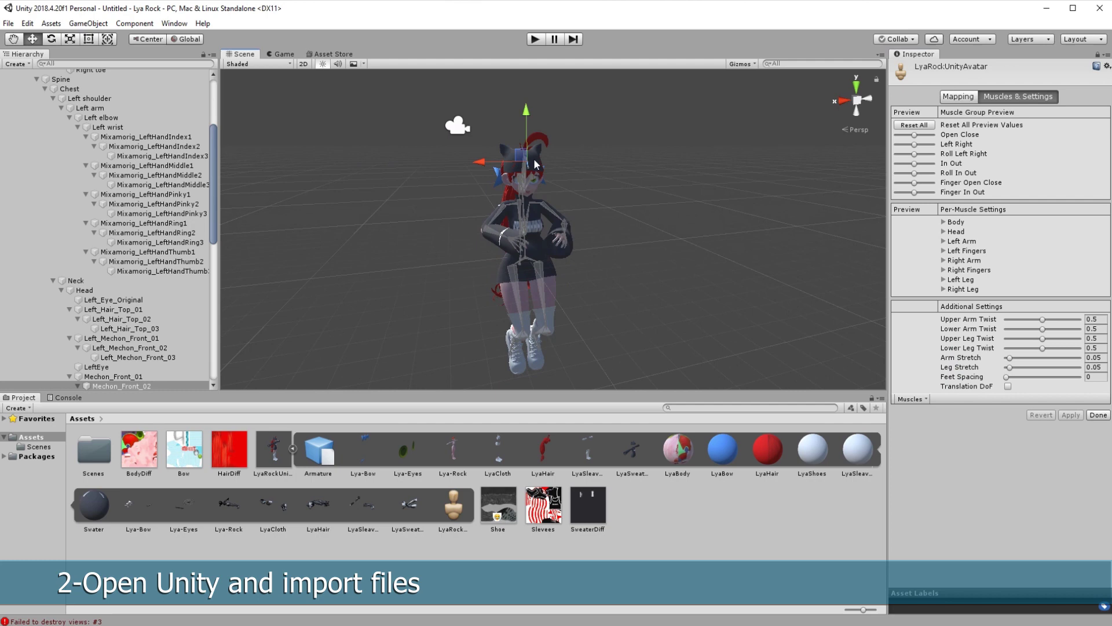
pyautogui.moveTo(905, 139)
pyautogui.mouseDown()
pyautogui.moveTo(966, 139)
pyautogui.moveTo(879, 141)
pyautogui.moveTo(931, 140)
pyautogui.moveTo(906, 140)
pyautogui.moveTo(917, 142)
pyautogui.mouseUp()
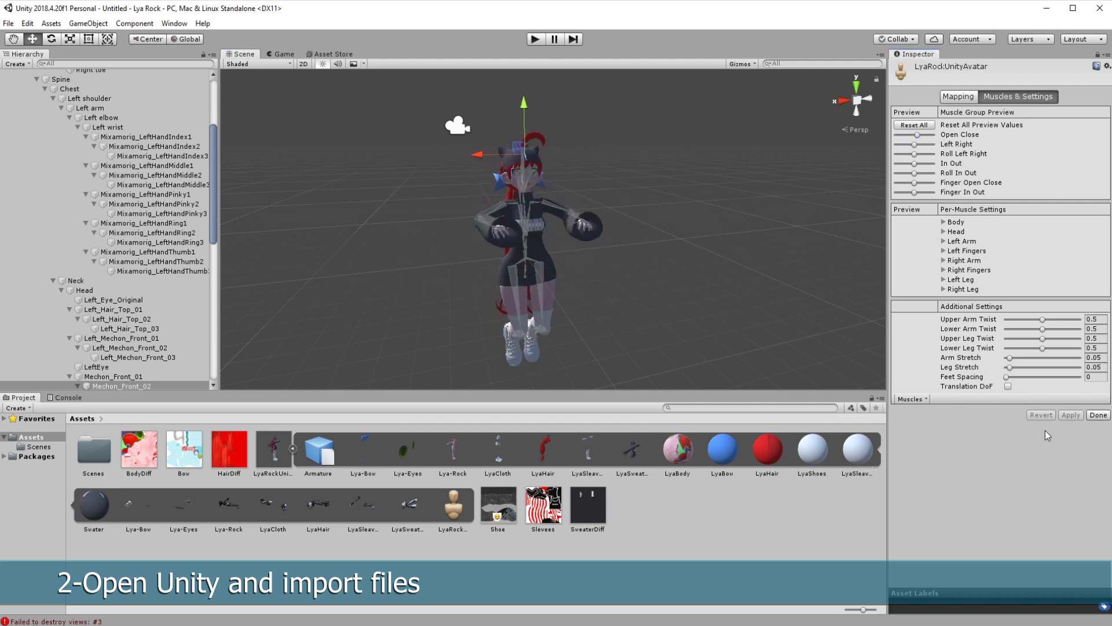
pyautogui.click(1098, 415)
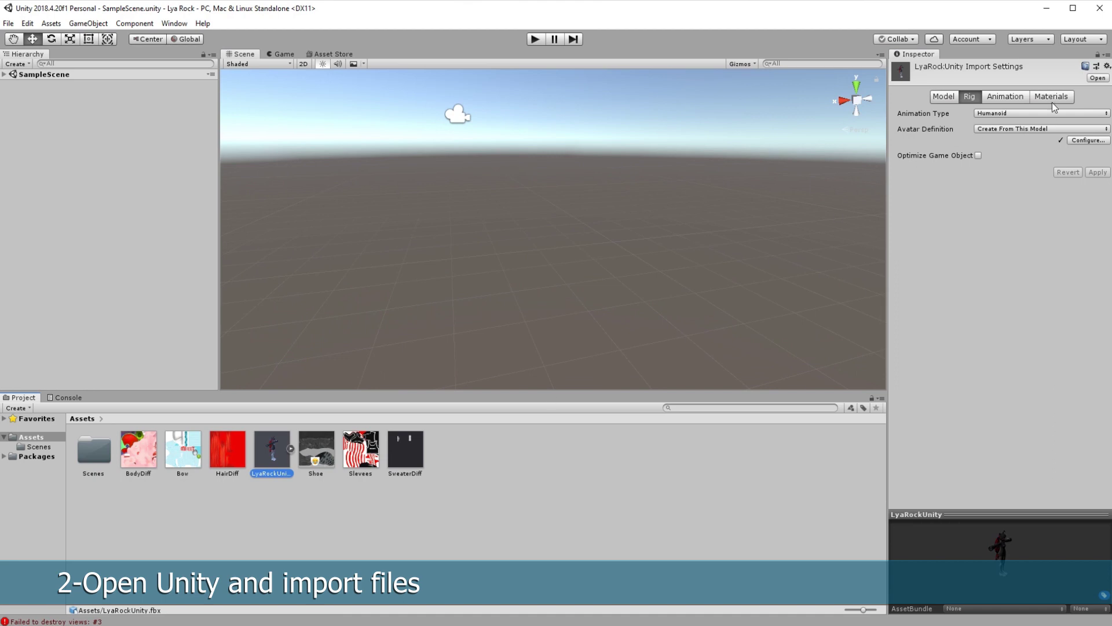
# Extract the model's materials into a new folder named Materiales
pyautogui.click(1053, 99)
pyautogui.click(1017, 162)
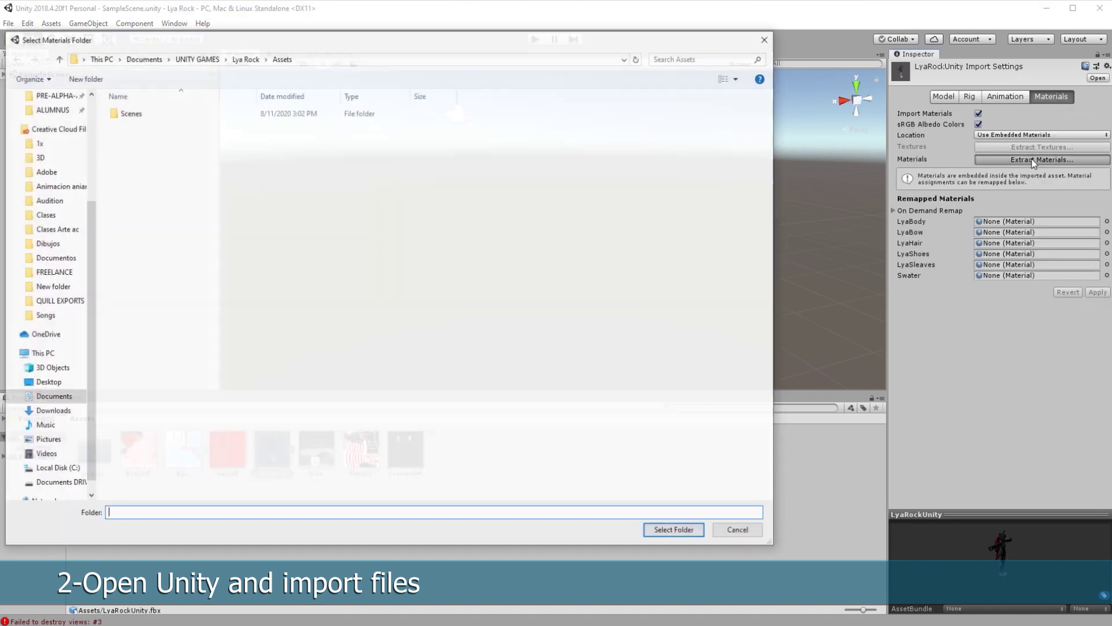
pyautogui.rightClick(360, 373)
pyautogui.moveTo(435, 513)
pyautogui.click(524, 514)
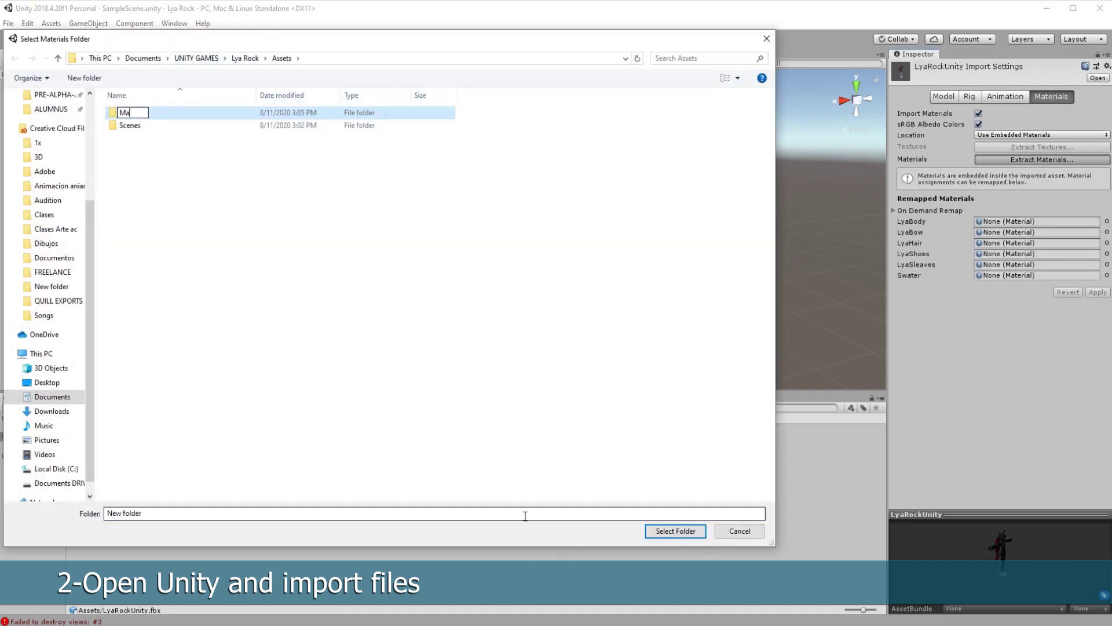
pyautogui.write('Materiales')
pyautogui.press('Return')
pyautogui.press('Return')
pyautogui.click(675, 532)
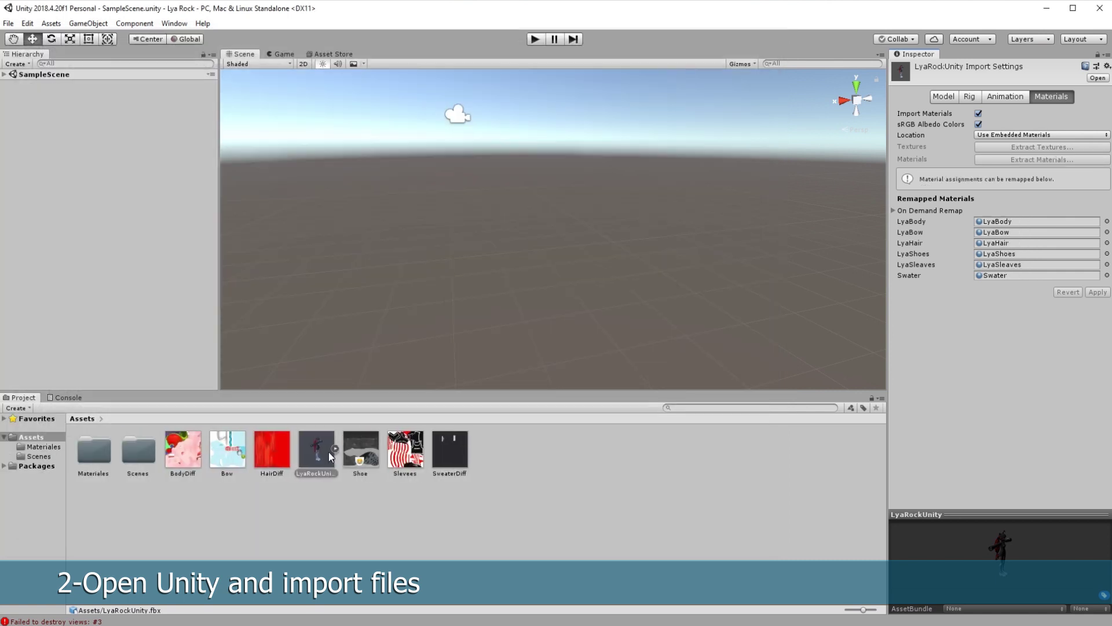
# Move the six texture files into the Materiales folder
pyautogui.click(193, 455)
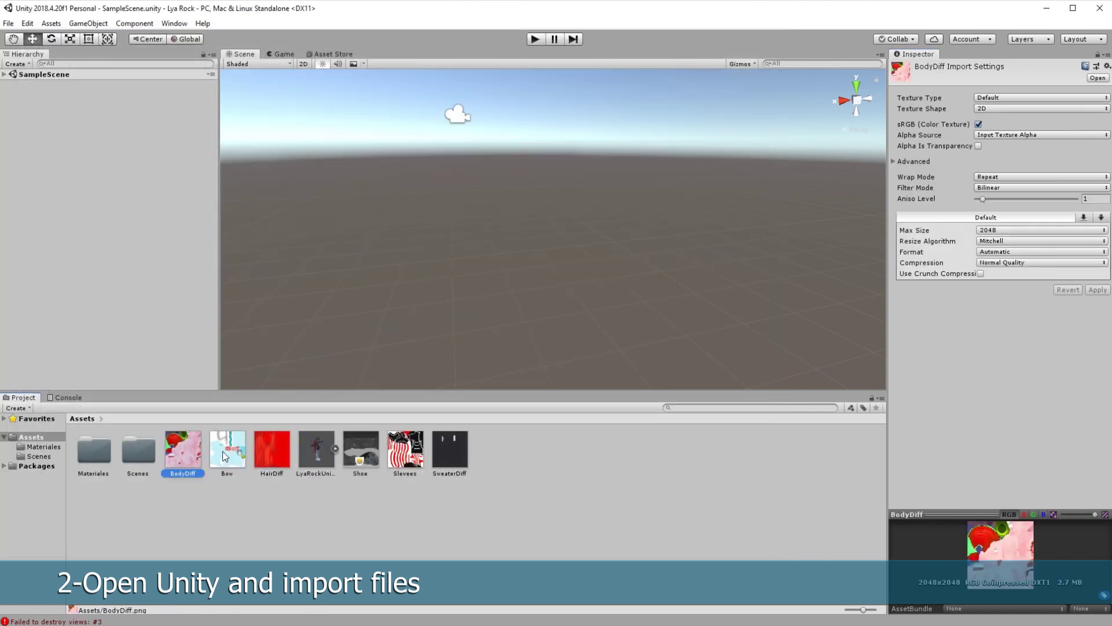
pyautogui.keyDown('ctrl'); pyautogui.click(228, 449); pyautogui.keyUp('ctrl')
pyautogui.keyDown('ctrl'); pyautogui.click(272, 449); pyautogui.keyUp('ctrl')
pyautogui.keyDown('ctrl'); pyautogui.click(361, 449); pyautogui.keyUp('ctrl')
pyautogui.keyDown('ctrl'); pyautogui.click(406, 449); pyautogui.keyUp('ctrl')
pyautogui.keyDown('ctrl'); pyautogui.click(440, 449); pyautogui.keyUp('ctrl')
pyautogui.moveTo(440, 449); pyautogui.dragTo(84, 451)
# Place LyaRockUnity in the scene and frame the whole model in view
pyautogui.moveTo(107, 195); pyautogui.dragTo(108, 196)
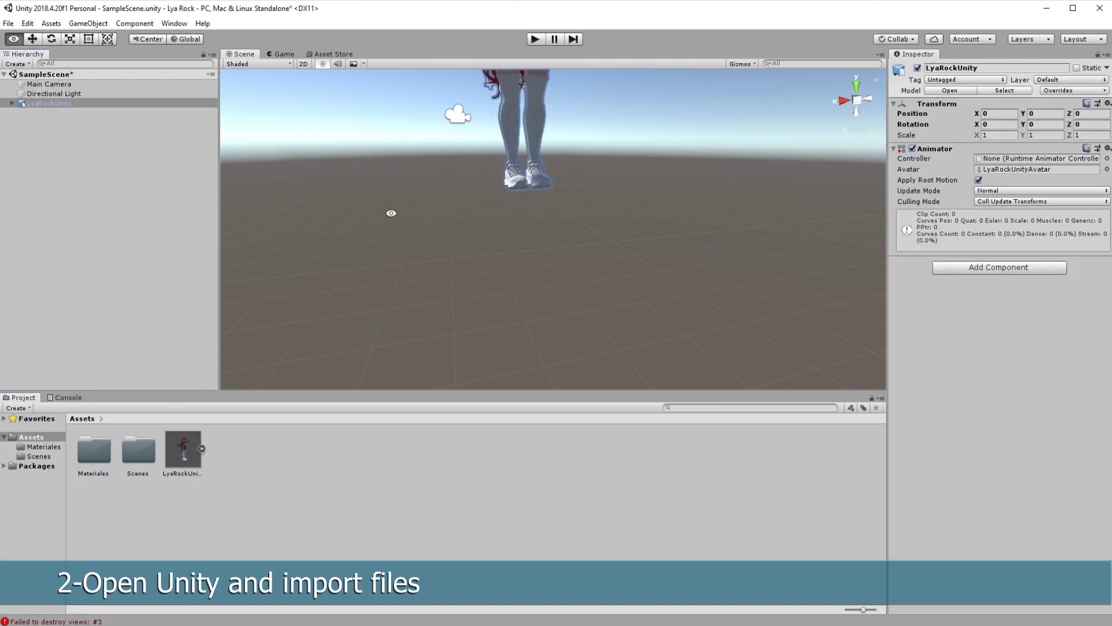
pyautogui.keyDown('alt'); pyautogui.moveTo(499, 186); pyautogui.dragTo(538, 174); pyautogui.keyUp('alt')
pyautogui.moveTo(538, 173); pyautogui.dragTo(535, 366, button='middle')
pyautogui.moveTo(509, 229)
pyautogui.keyDown('alt'); pyautogui.mouseDown()
pyautogui.moveTo(533, 216)
pyautogui.moveTo(513, 231)
pyautogui.mouseUp(); pyautogui.keyUp('alt')
pyautogui.scroll(-2, 533, 216)
pyautogui.doubleClick(100, 447)
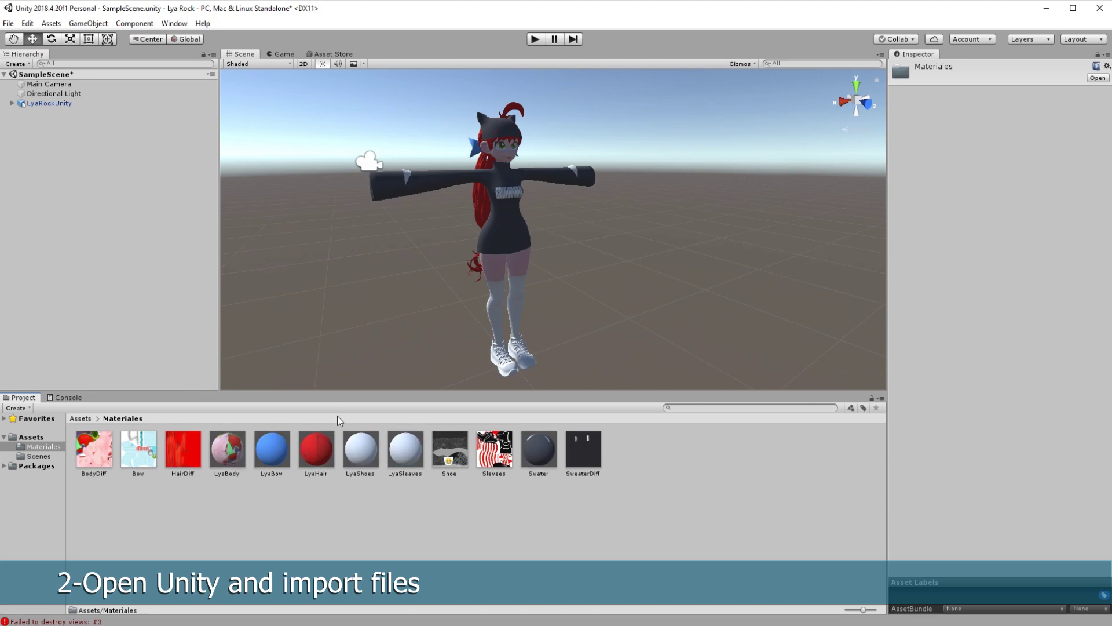
# Assign the Bow, Shoe and Slevees textures to their materials' Albedo slots
pyautogui.click(227, 450)
pyautogui.click(272, 451)
pyautogui.moveTo(139, 450); pyautogui.dragTo(901, 121)
pyautogui.click(316, 450)
pyautogui.click(365, 453)
pyautogui.moveTo(449, 450); pyautogui.dragTo(901, 121)
pyautogui.click(405, 450)
pyautogui.moveTo(494, 450); pyautogui.dragTo(901, 121)
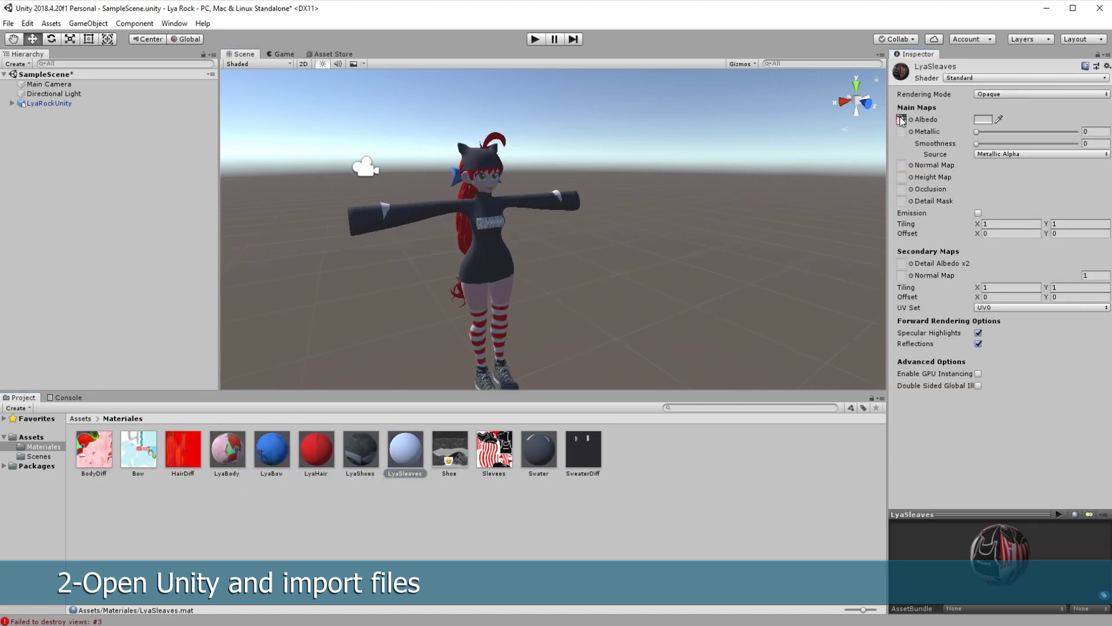
pyautogui.click(539, 450)
pyautogui.moveTo(449, 95); pyautogui.dragTo(448, 72, button='middle')
# Create a cube and position it beside the avatar
pyautogui.rightClick(84, 154)
pyautogui.moveTo(122, 251)
pyautogui.click(204, 251)
pyautogui.keyDown('alt'); pyautogui.moveTo(464, 232); pyautogui.dragTo(556, 232); pyautogui.keyUp('alt')
pyautogui.click(50, 103)
pyautogui.keyDown('alt'); pyautogui.moveTo(452, 192); pyautogui.dragTo(484, 145); pyautogui.keyUp('alt')
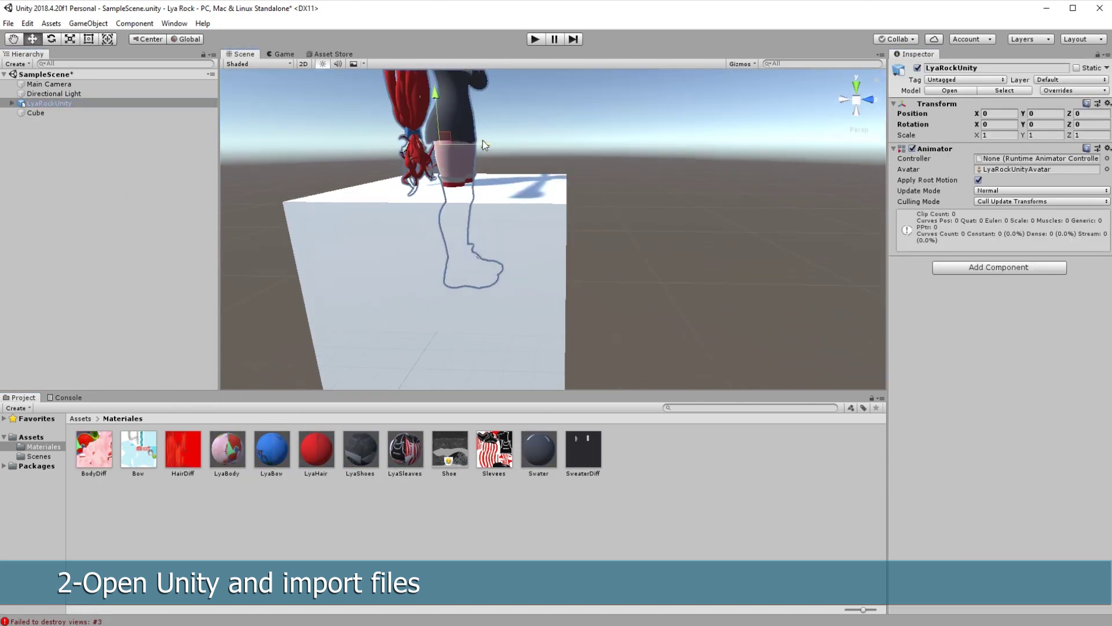
pyautogui.click(35, 113)
pyautogui.keyDown('alt'); pyautogui.moveTo(463, 232); pyautogui.dragTo(417, 243); pyautogui.keyUp('alt')
pyautogui.moveTo(417, 252); pyautogui.dragTo(315, 255)
pyautogui.moveTo(367, 210); pyautogui.dragTo(369, 127)
pyautogui.moveTo(371, 145); pyautogui.dragTo(371, 232, button='middle')
# Import the Dynamic Bones custom package into Assets
pyautogui.click(31, 437)
pyautogui.rightClick(240, 464)
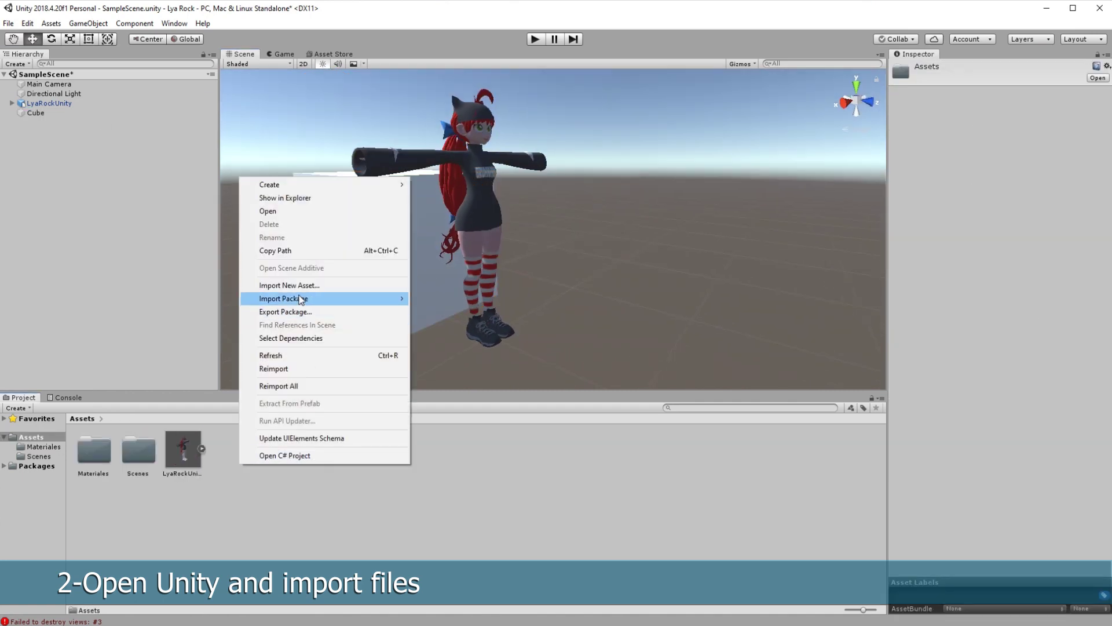
pyautogui.moveTo(301, 299)
pyautogui.click(455, 300)
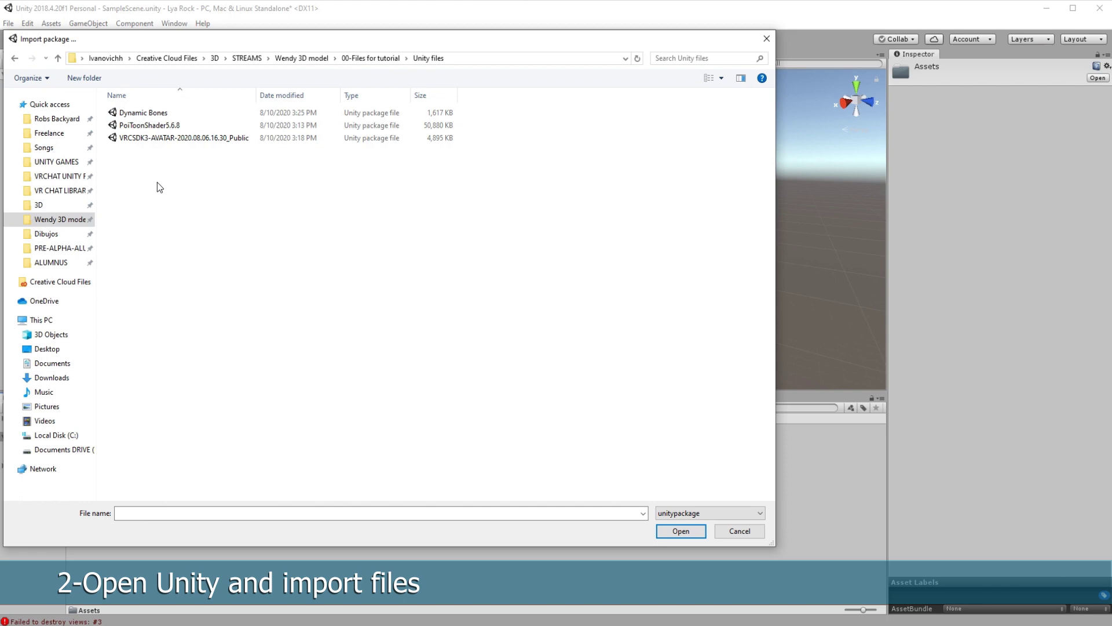
pyautogui.click(152, 112)
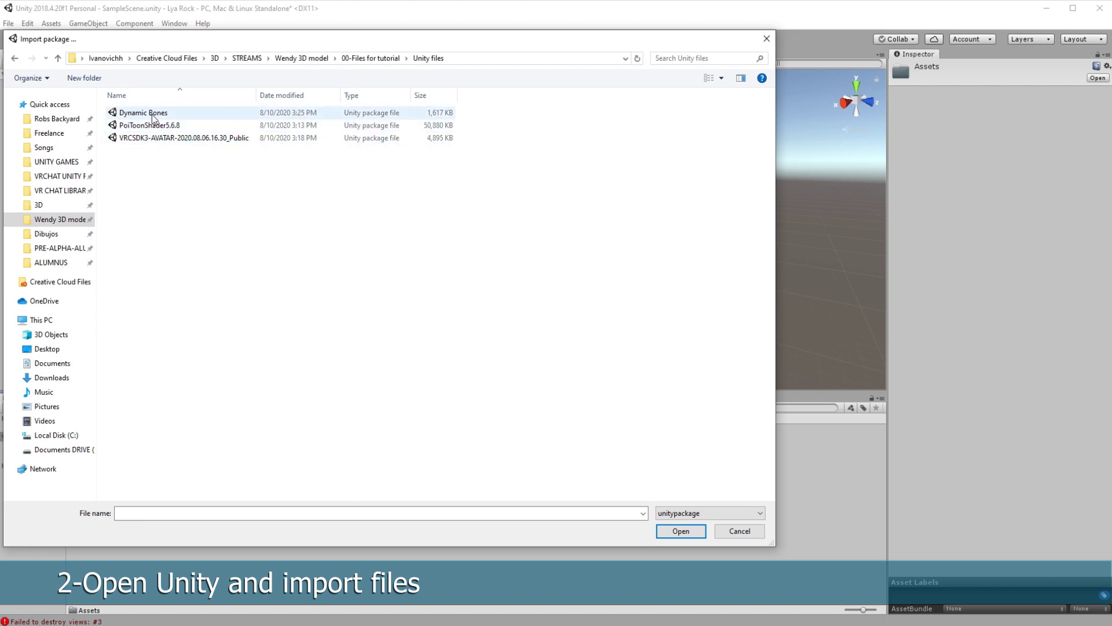
pyautogui.click(683, 530)
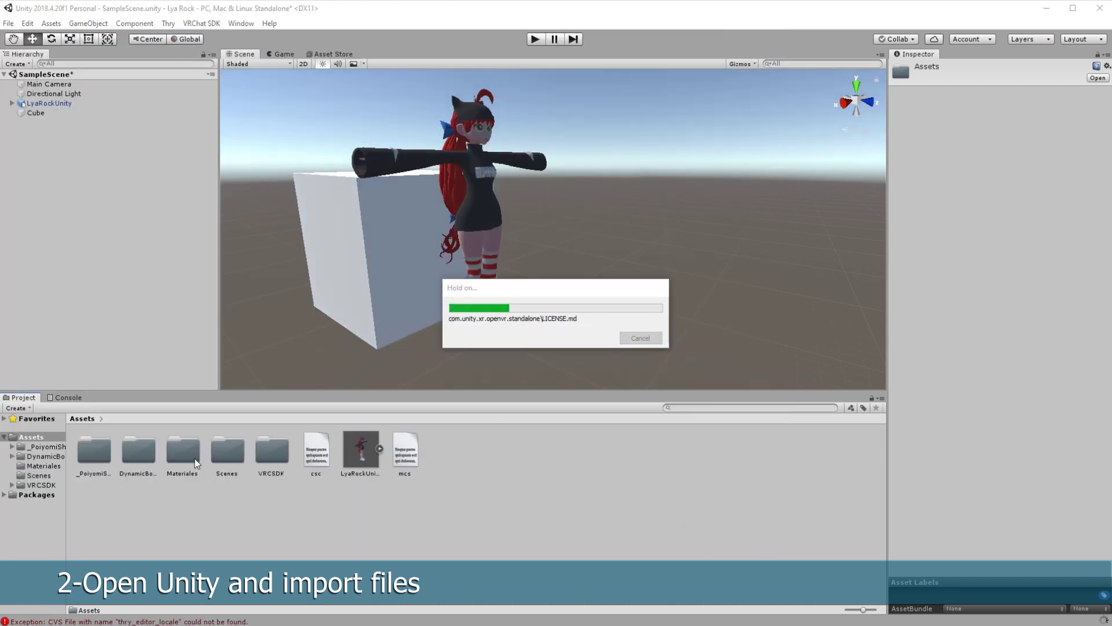
# Switch the six avatar materials to the .poiyomi/Toon/Advanced/Outlines Cutout shader
pyautogui.doubleClick(193, 460)
pyautogui.click(225, 454)
pyautogui.keyDown('ctrl'); pyautogui.click(268, 453); pyautogui.keyUp('ctrl')
pyautogui.keyDown('ctrl'); pyautogui.click(312, 451); pyautogui.keyUp('ctrl')
pyautogui.keyDown('ctrl'); pyautogui.click(353, 449); pyautogui.keyUp('ctrl')
pyautogui.keyDown('ctrl'); pyautogui.click(405, 449); pyautogui.keyUp('ctrl')
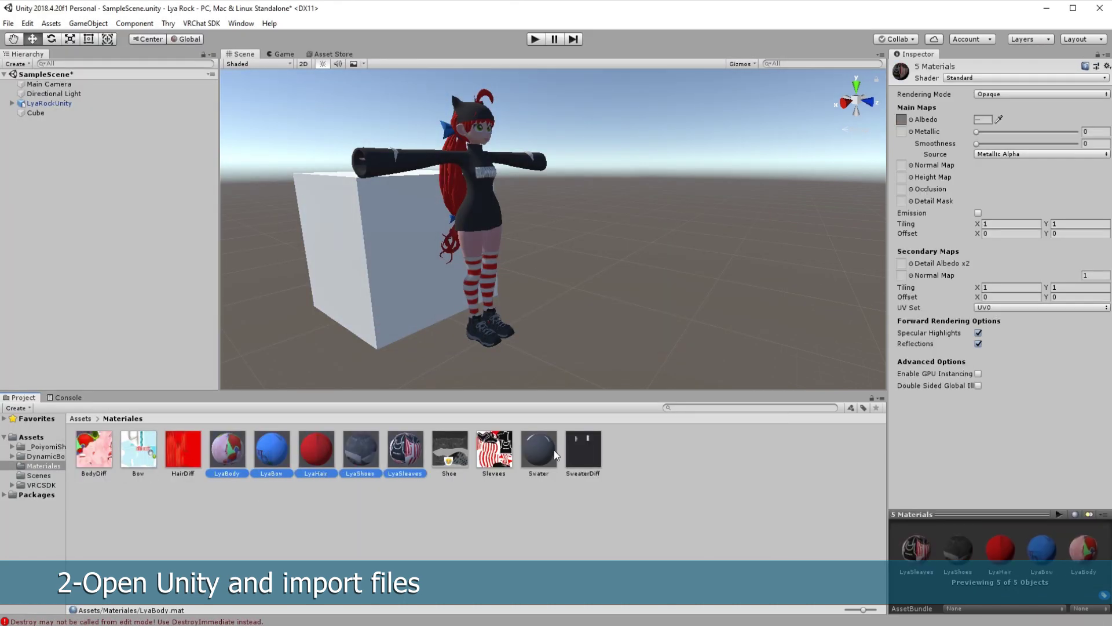
pyautogui.keyDown('ctrl'); pyautogui.click(539, 449); pyautogui.keyUp('ctrl')
pyautogui.click(966, 78)
pyautogui.moveTo(987, 130)
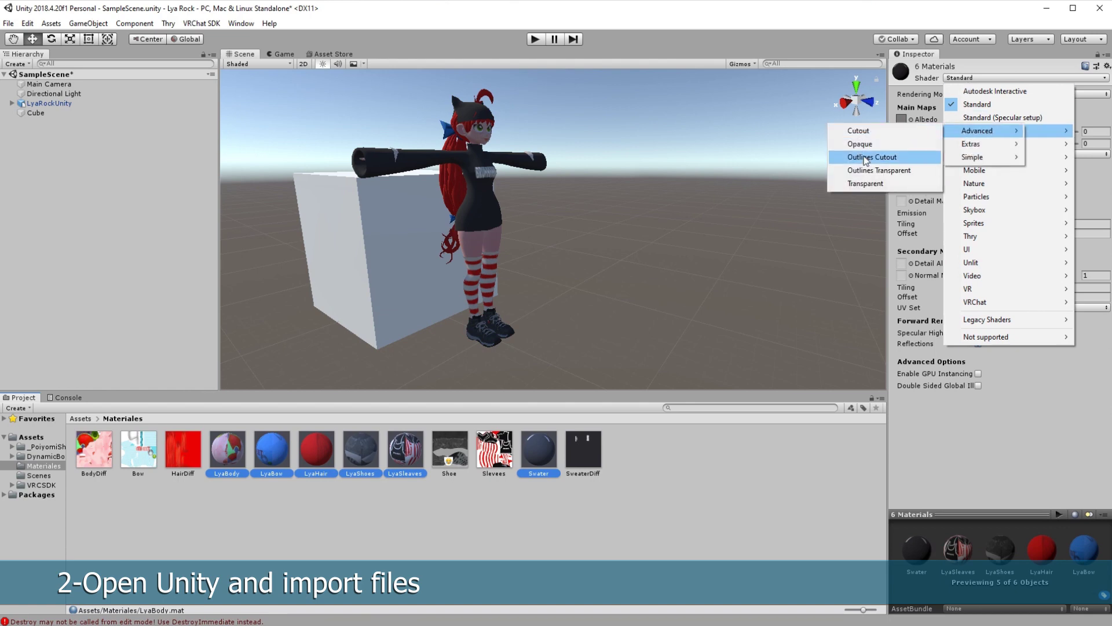
pyautogui.click(864, 156)
# Expand the avatar's parts in the Hierarchy and inspect Lya-Bow and LyaSleavesSocks
pyautogui.keyDown('alt'); pyautogui.moveTo(470, 132); pyautogui.dragTo(434, 126); pyautogui.keyUp('alt')
pyautogui.scroll(1, 434, 126)
pyautogui.click(84, 418)
pyautogui.click(11, 103)
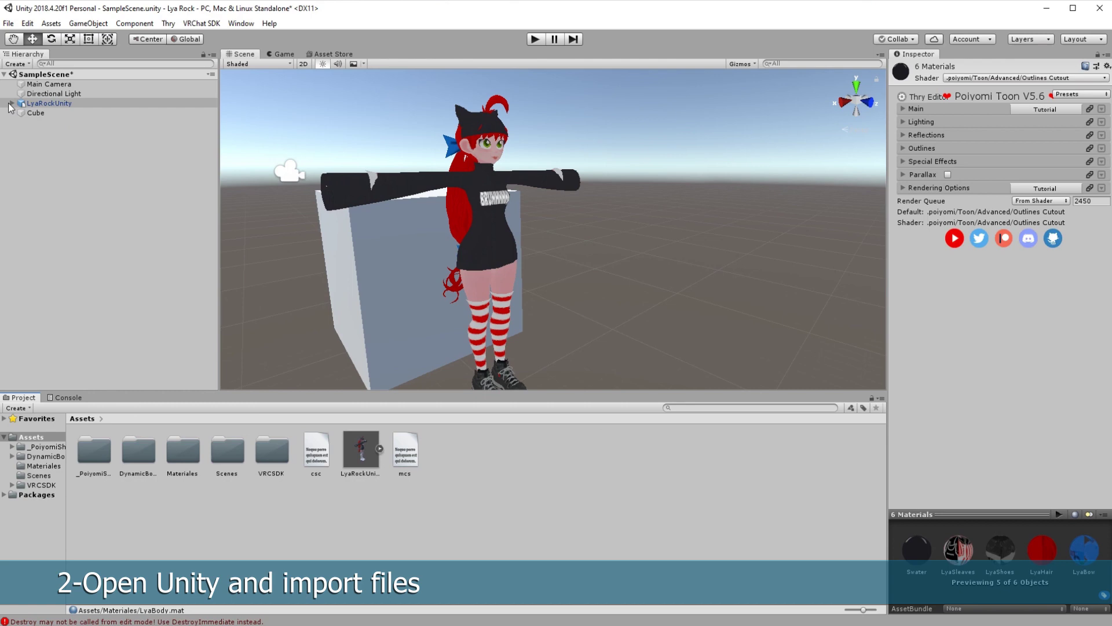
pyautogui.click(49, 123)
pyautogui.click(63, 171)
pyautogui.click(675, 449)
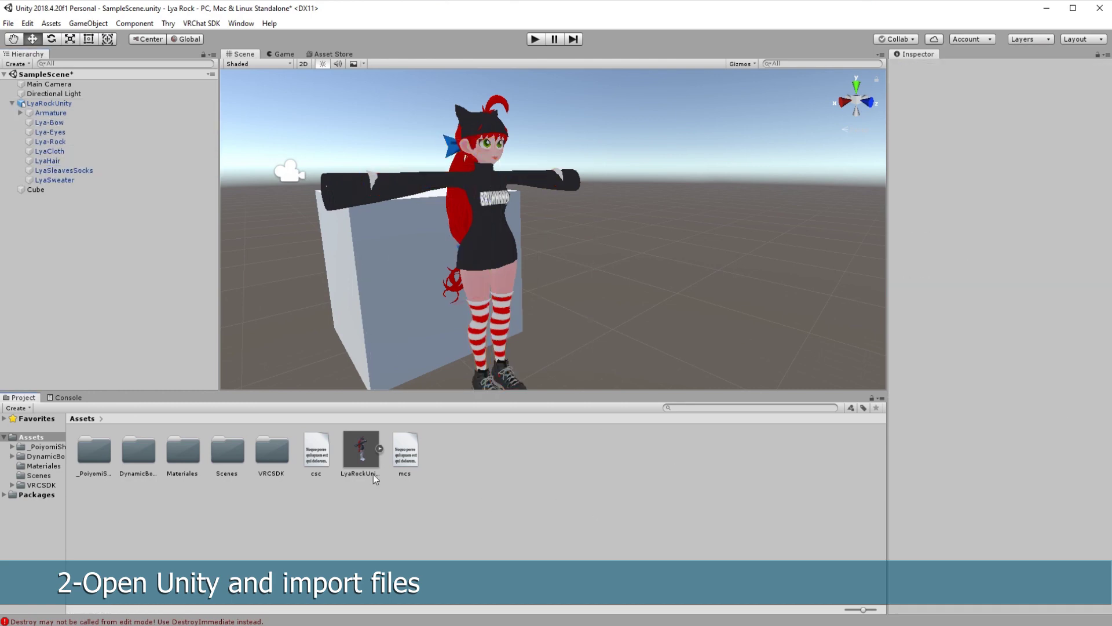
# Raise LyaCloth's MAINcorrection and SecundaryCorrection to 100, and SecundaryCorrection on LyaSleavesSocks
pyautogui.click(106, 152)
pyautogui.click(894, 148)
pyautogui.moveTo(973, 385); pyautogui.dragTo(1069, 385)
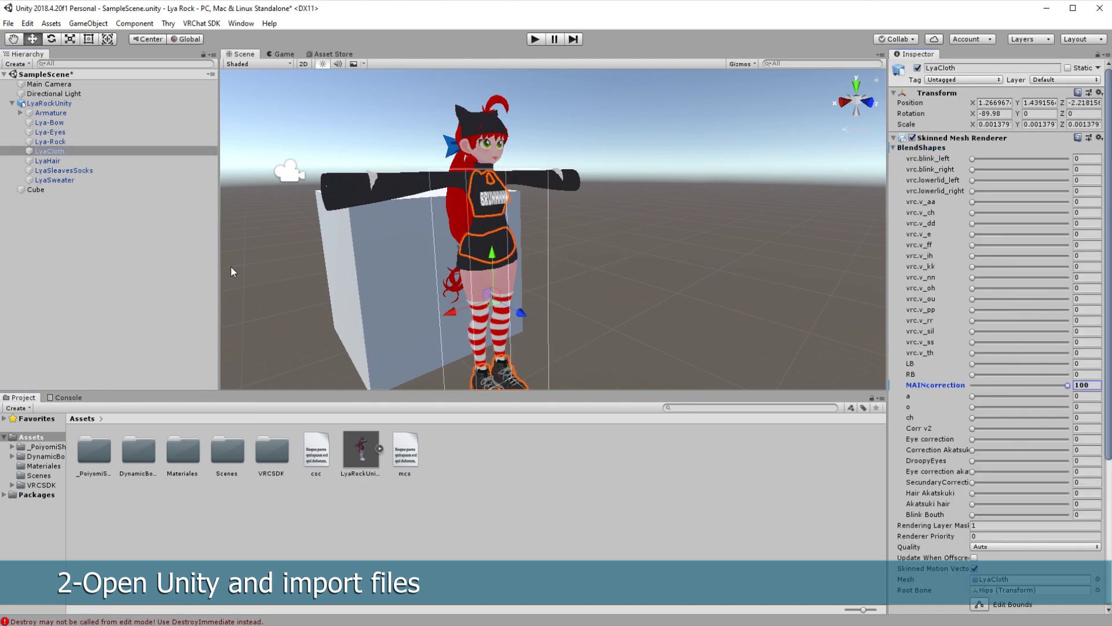
pyautogui.moveTo(974, 483); pyautogui.dragTo(1068, 482)
pyautogui.click(72, 163)
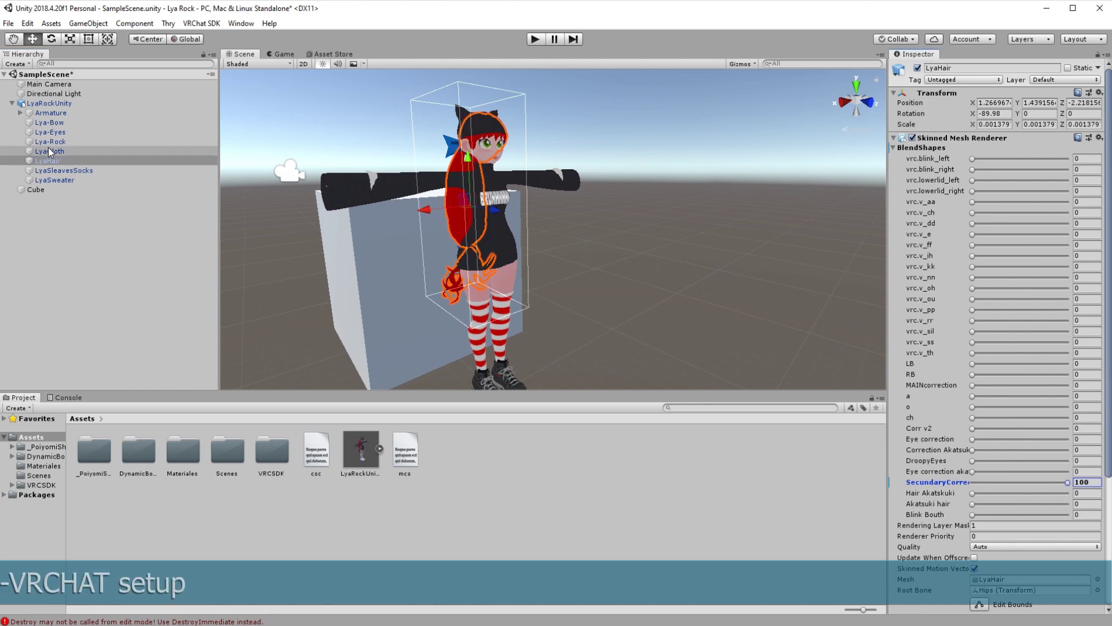
pyautogui.click(58, 170)
pyautogui.moveTo(974, 482); pyautogui.dragTo(986, 484)
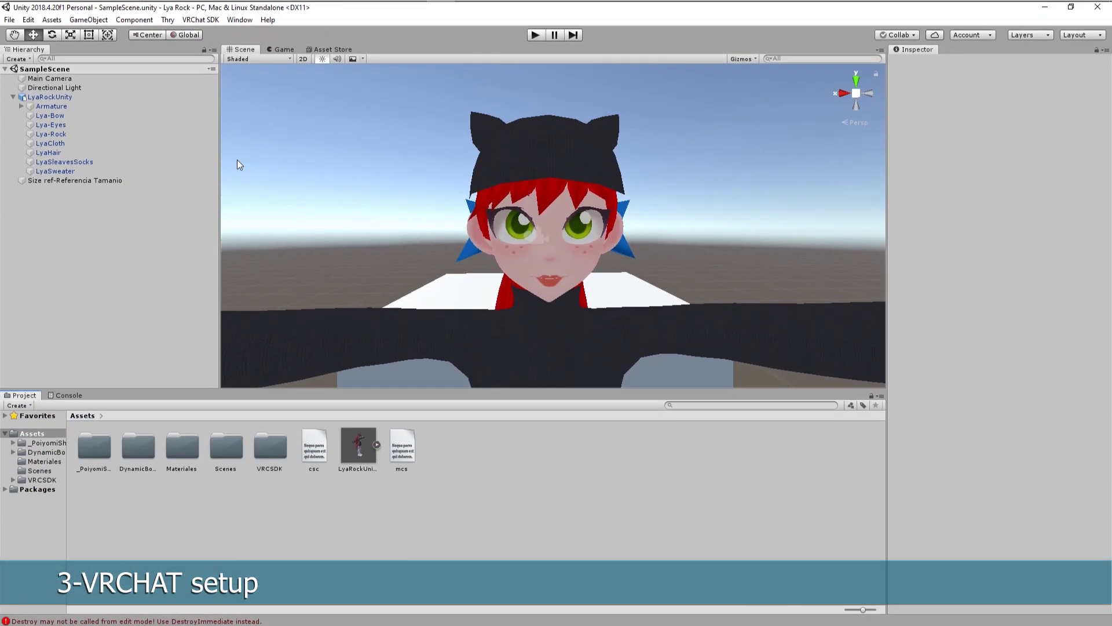
# Add a VRC Avatar Descriptor component to LyaRockUnity
pyautogui.click(51, 96)
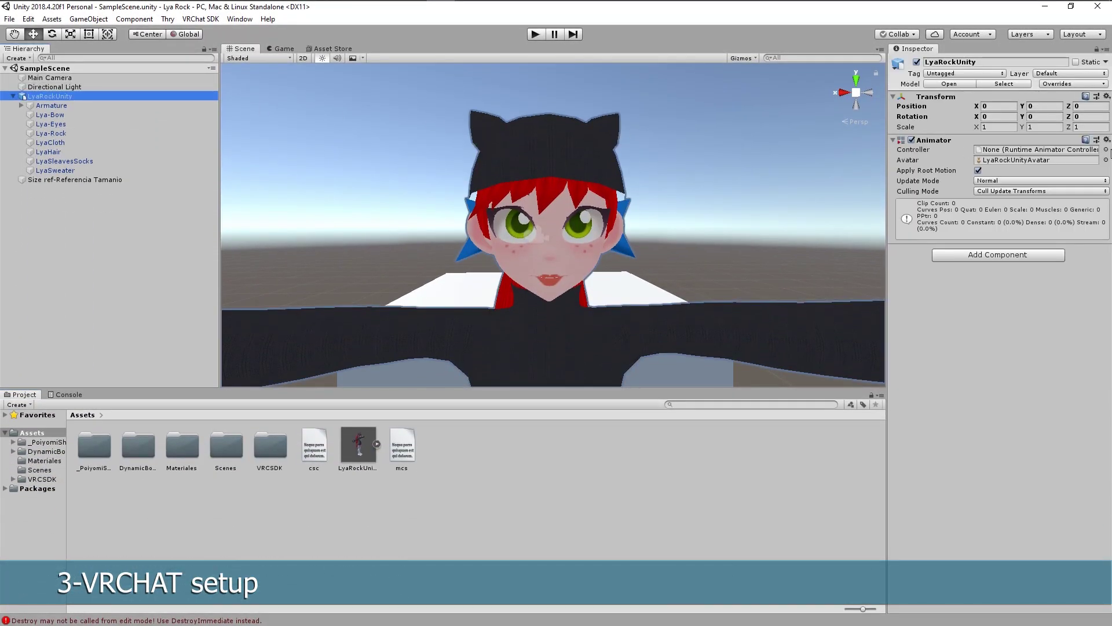
pyautogui.click(992, 260)
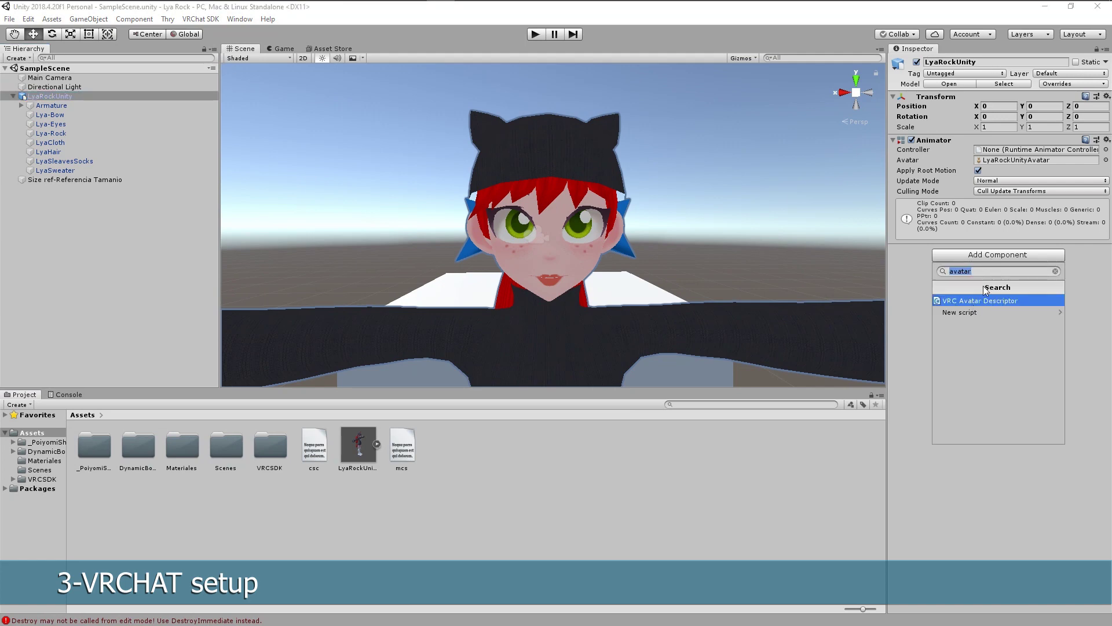
pyautogui.press('BackSpace')
pyautogui.write('abat')
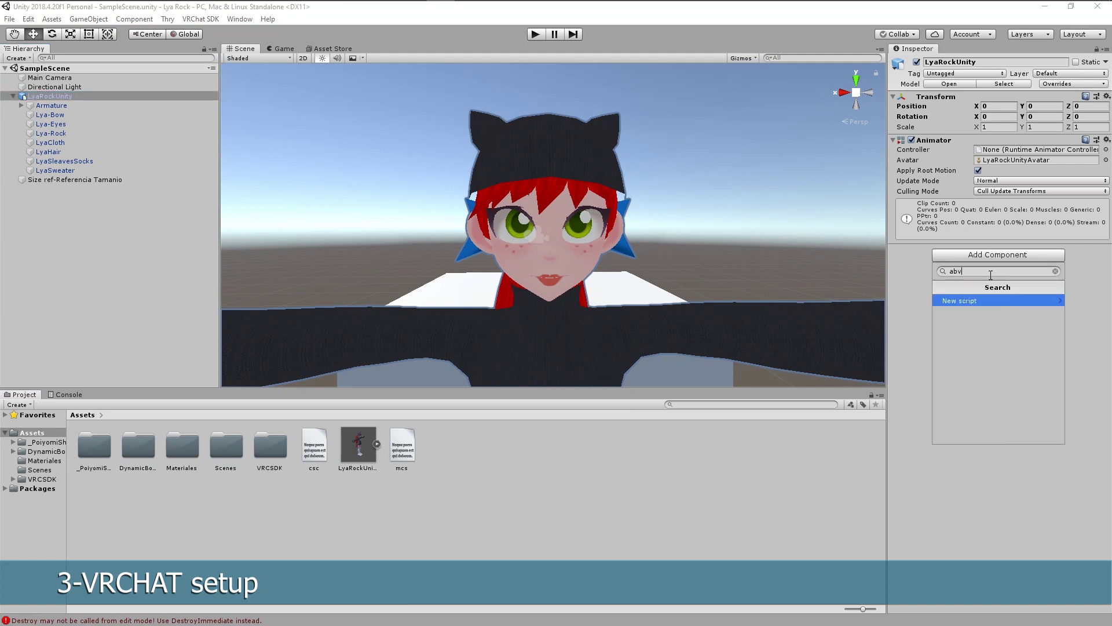
pyautogui.press('BackSpace')
pyautogui.press('BackSpace')
pyautogui.press('BackSpace')
pyautogui.write('vatar')
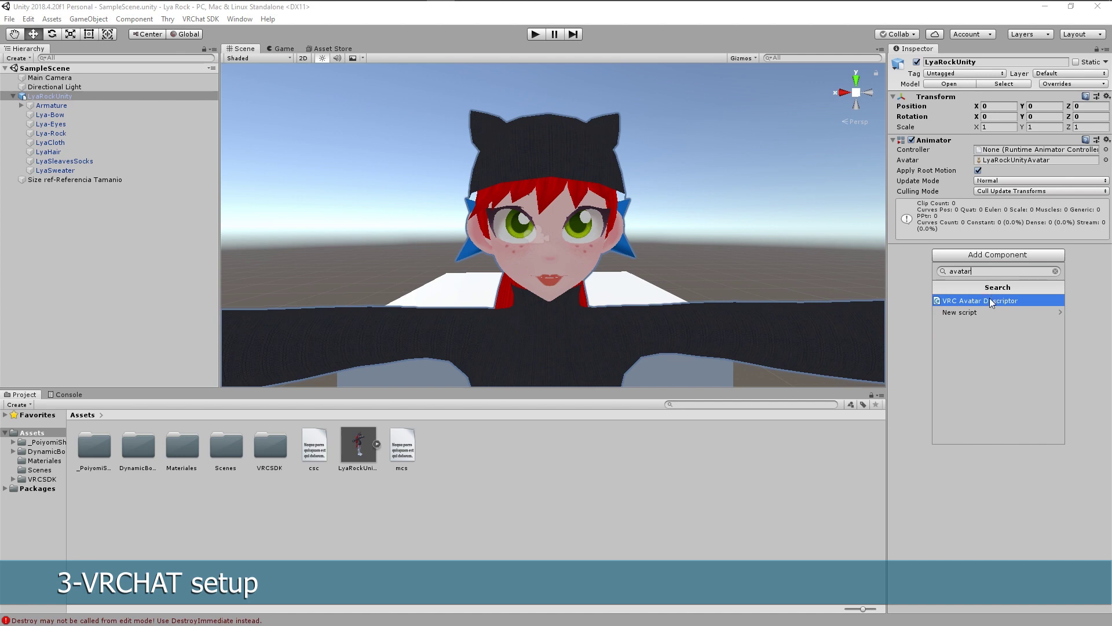
pyautogui.click(991, 301)
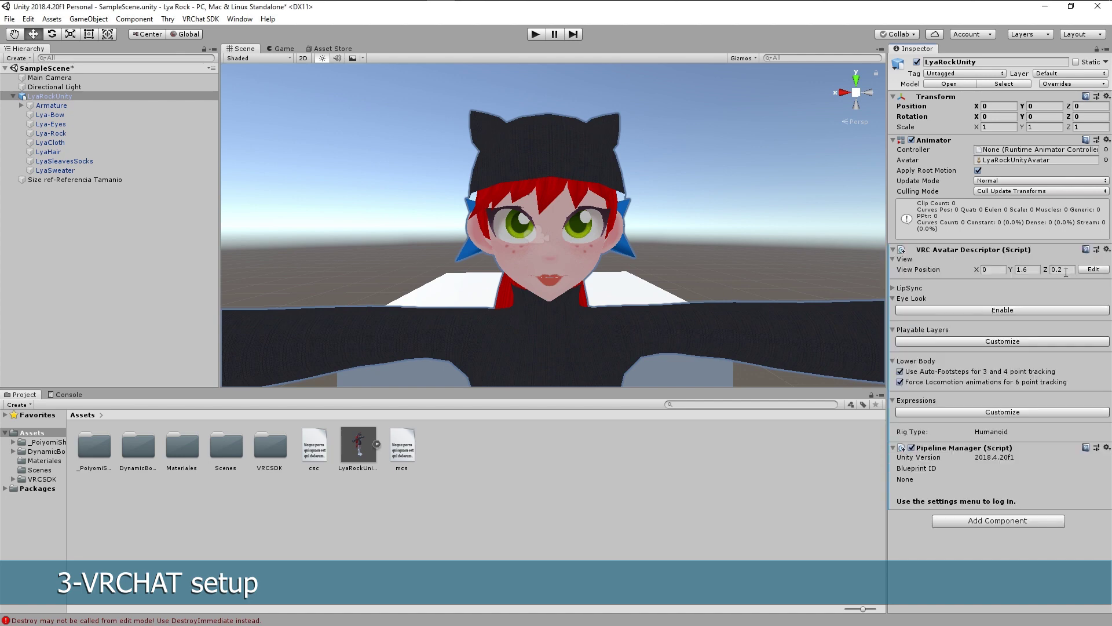
# Move the view position between the eyes, at X 0, Y 1.2508, Z 0.0506
pyautogui.click(1099, 270)
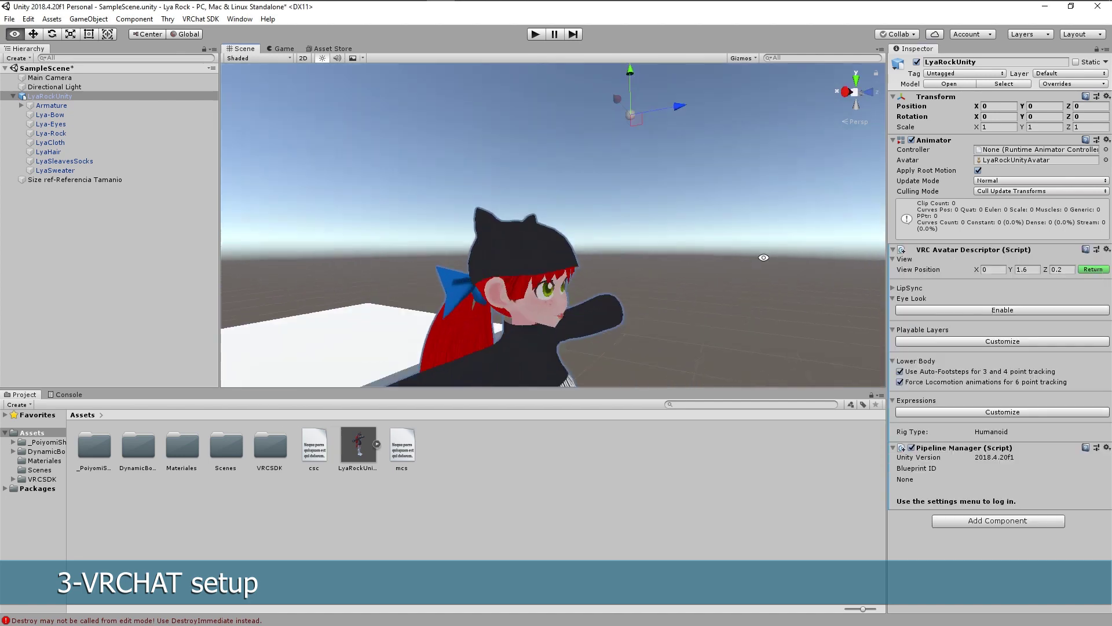
pyautogui.keyDown('alt'); pyautogui.moveTo(734, 270); pyautogui.dragTo(587, 247); pyautogui.keyUp('alt')
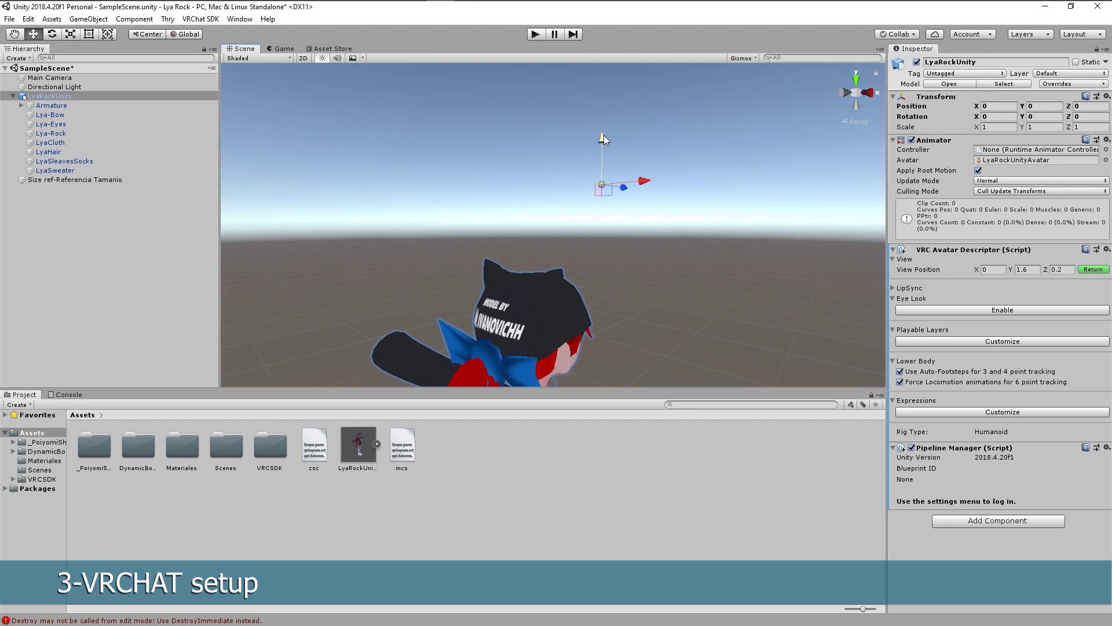
pyautogui.moveTo(603, 137); pyautogui.dragTo(442, 300)
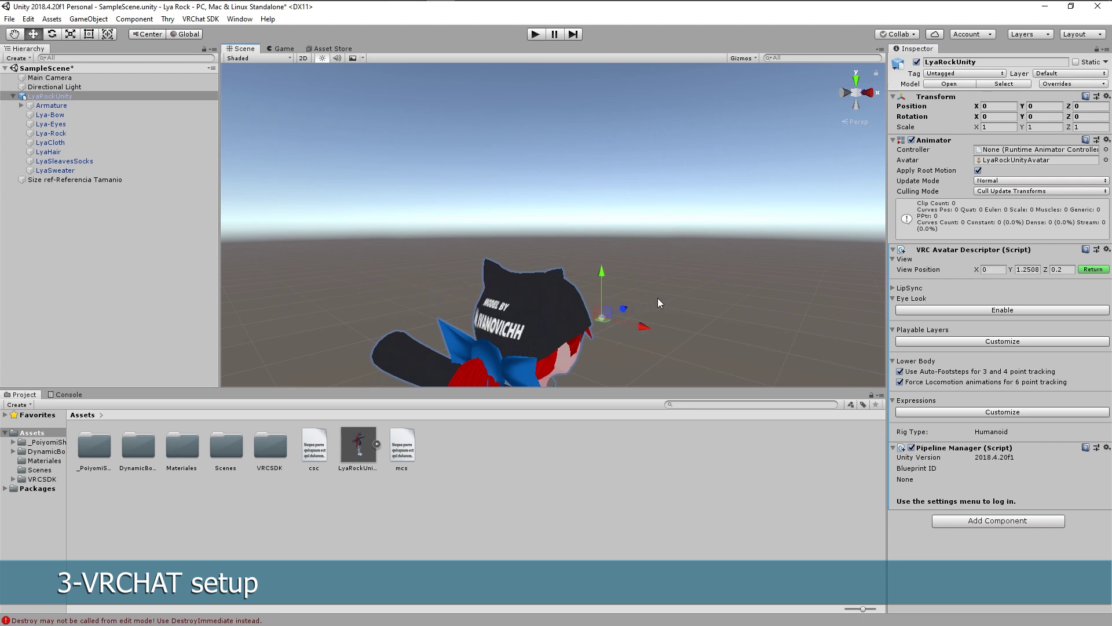
pyautogui.keyDown('alt'); pyautogui.moveTo(658, 298); pyautogui.dragTo(739, 263); pyautogui.keyUp('alt')
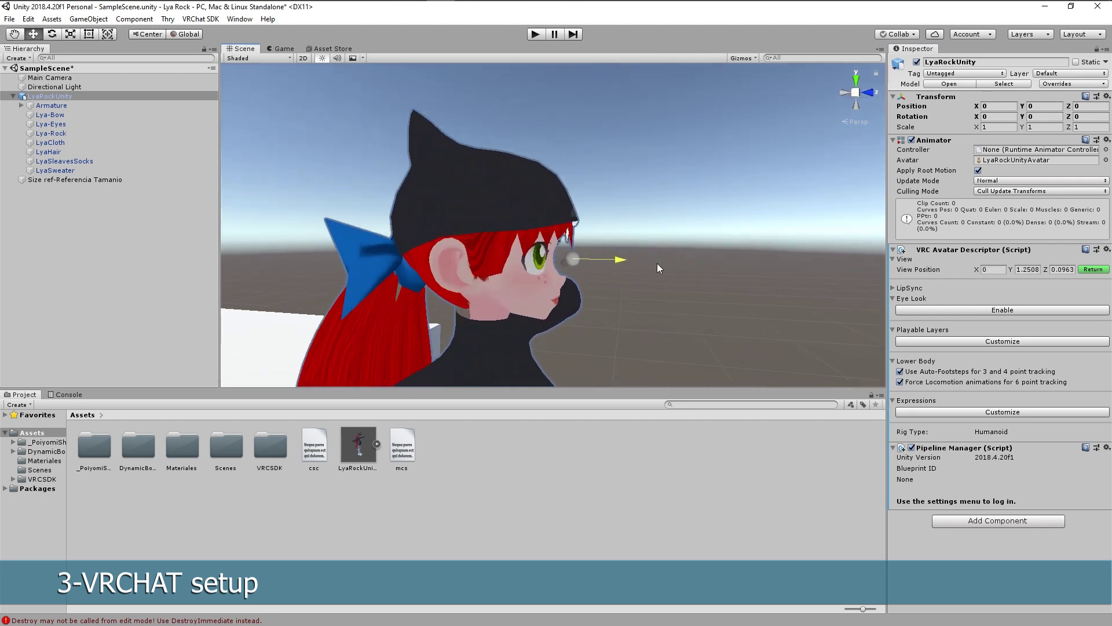
pyautogui.moveTo(650, 264); pyautogui.dragTo(649, 264)
pyautogui.keyDown('alt'); pyautogui.moveTo(649, 263); pyautogui.dragTo(605, 258); pyautogui.keyUp('alt')
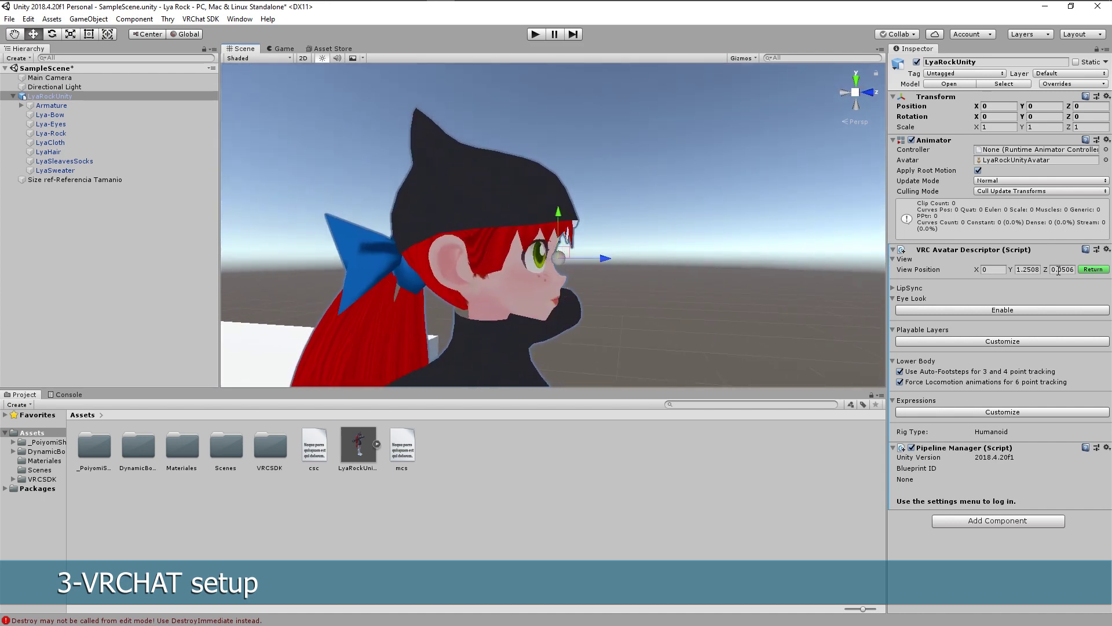
# Set LipSync Mode to Viseme Blend Shape with face mesh Lya-Rock, keeping vrc.v_sil for sil
pyautogui.click(1087, 270)
pyautogui.click(895, 288)
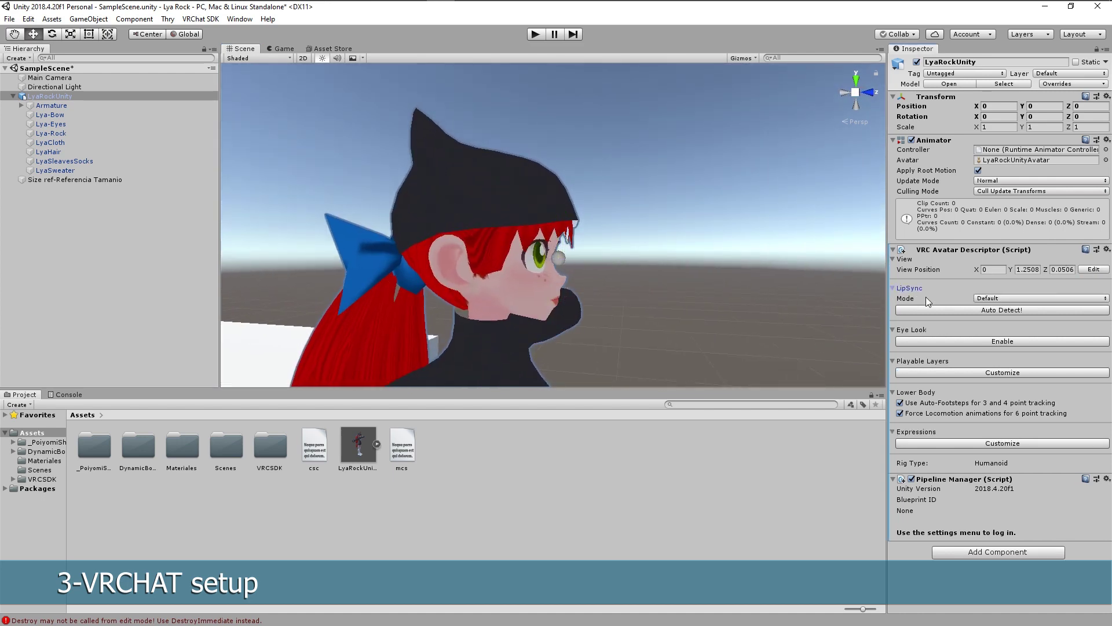
pyautogui.click(985, 298)
pyautogui.click(1012, 348)
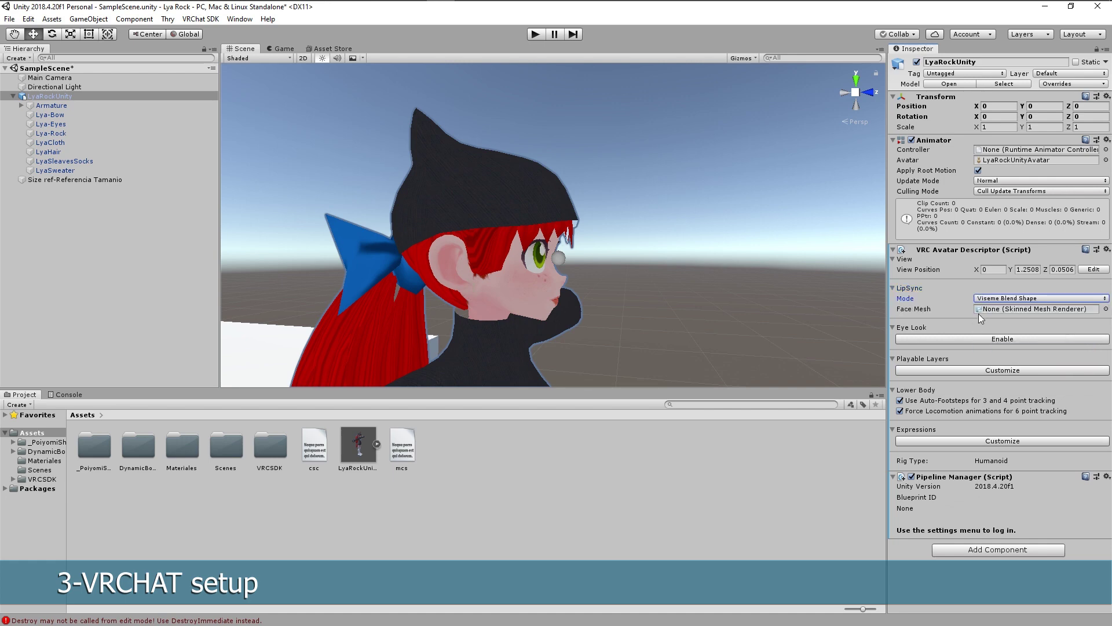
pyautogui.moveTo(45, 131); pyautogui.dragTo(988, 311)
pyautogui.keyDown('alt'); pyautogui.moveTo(690, 224); pyautogui.dragTo(367, 214); pyautogui.keyUp('alt')
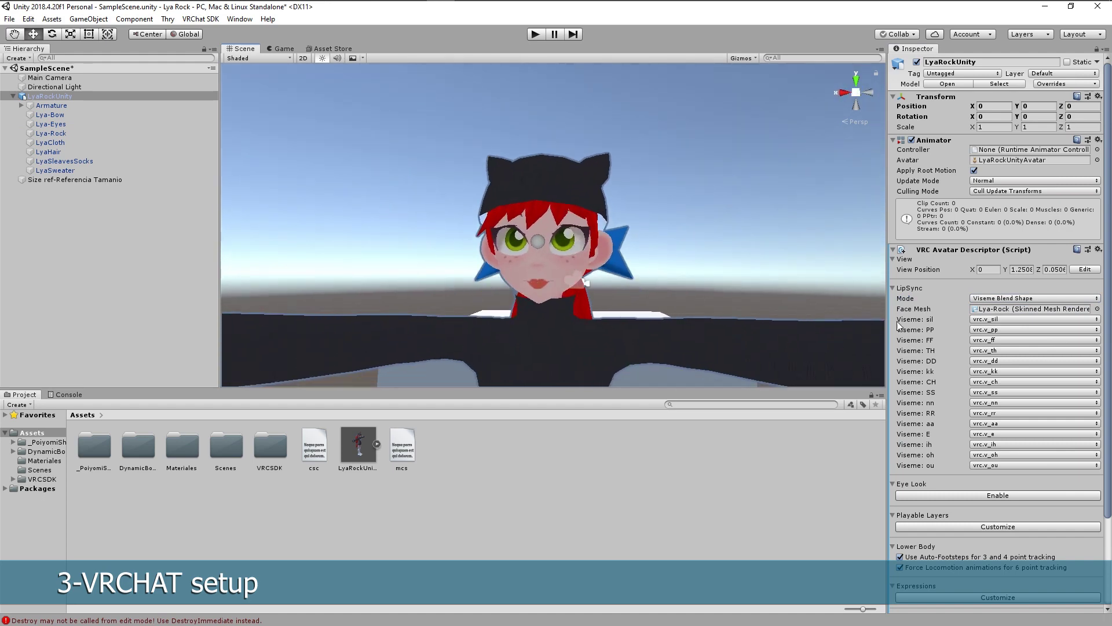
pyautogui.click(989, 319)
pyautogui.click(953, 338)
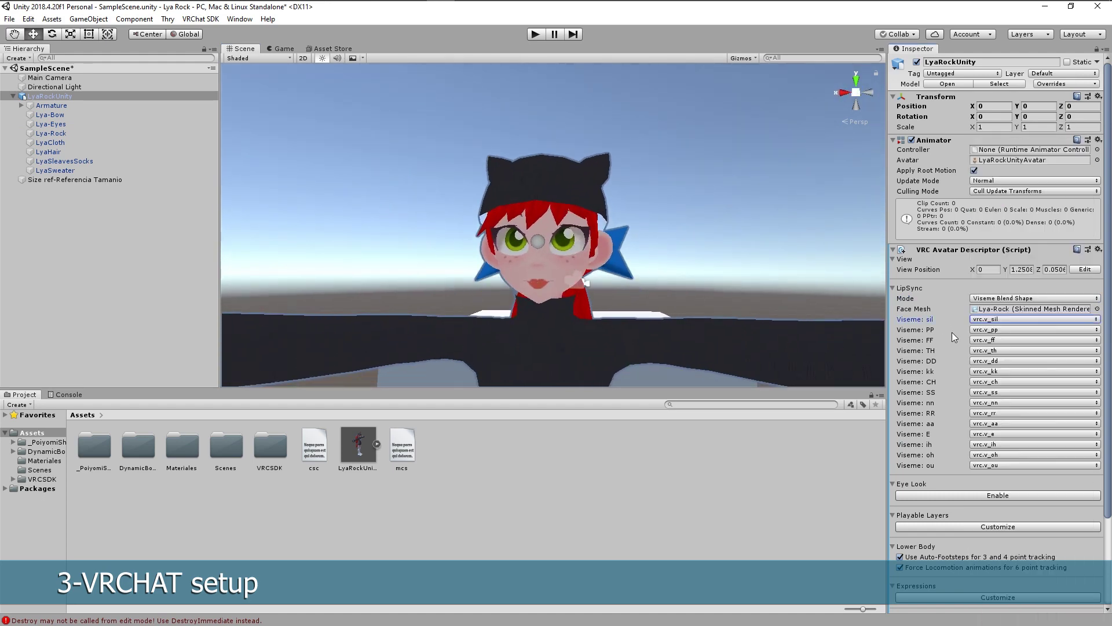
# Enable Eye Look and assign the LeftEye and RightEye bones as the eye bones
pyautogui.click(893, 288)
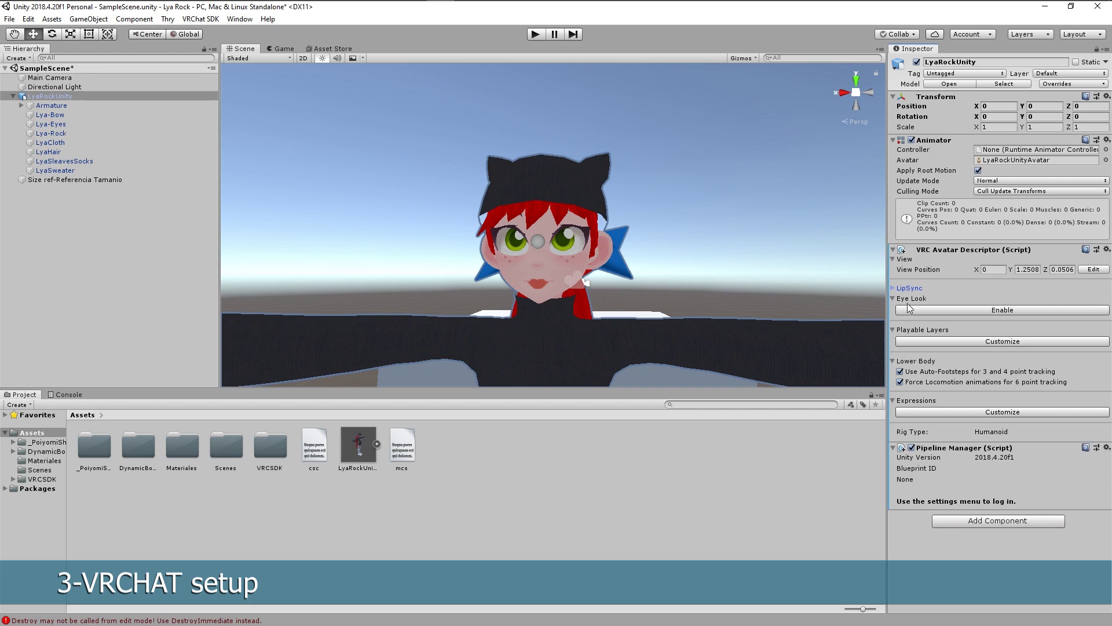
pyautogui.click(943, 311)
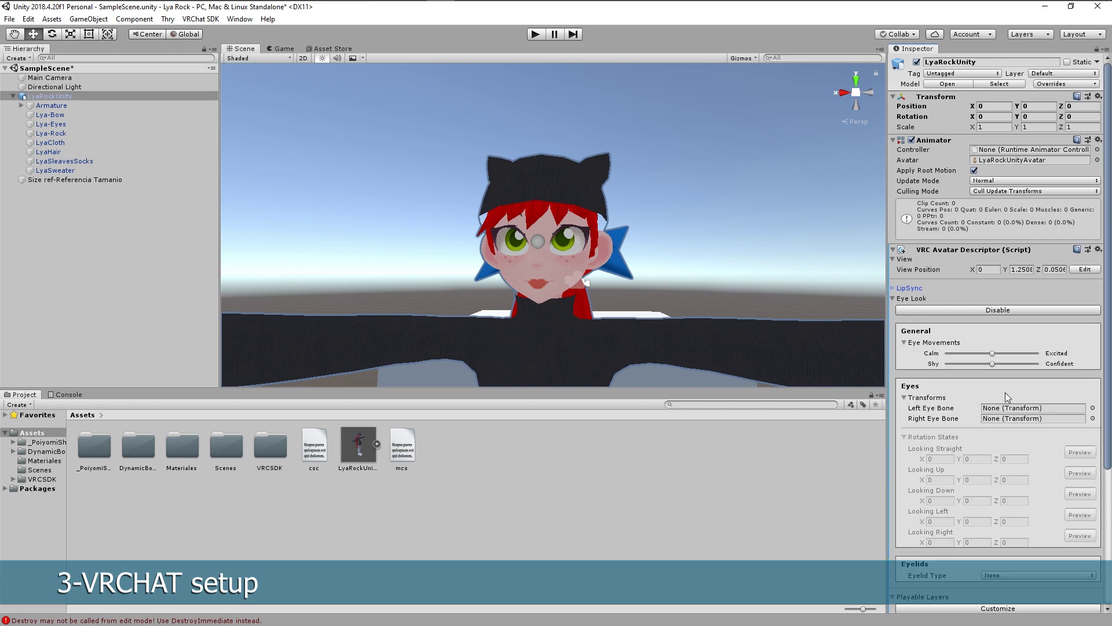
pyautogui.click(22, 106)
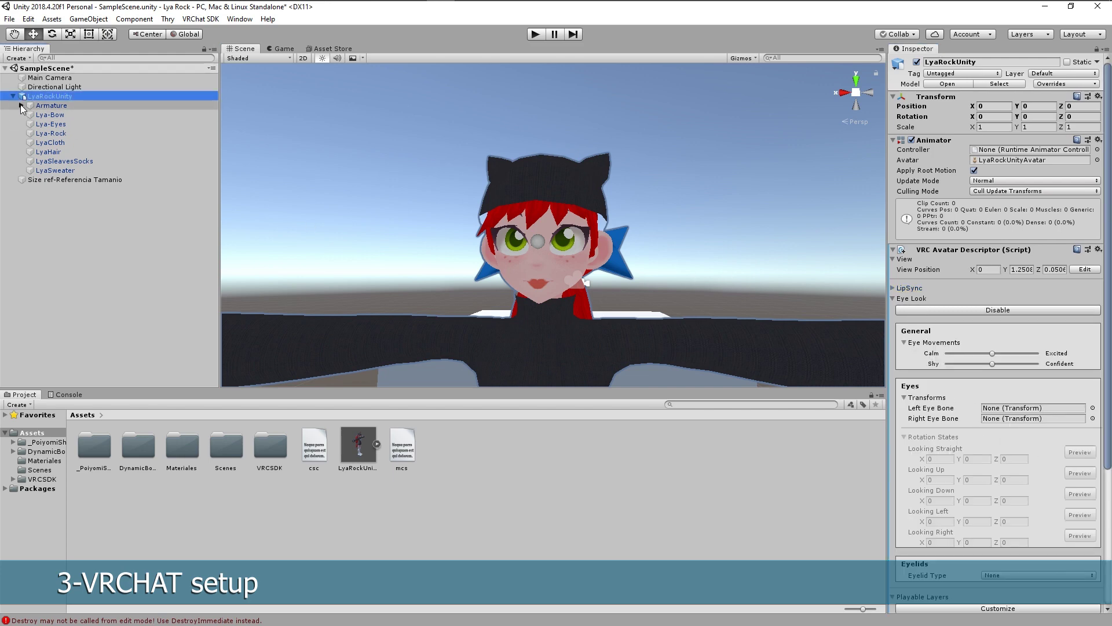
pyautogui.click(29, 115)
pyautogui.click(38, 143)
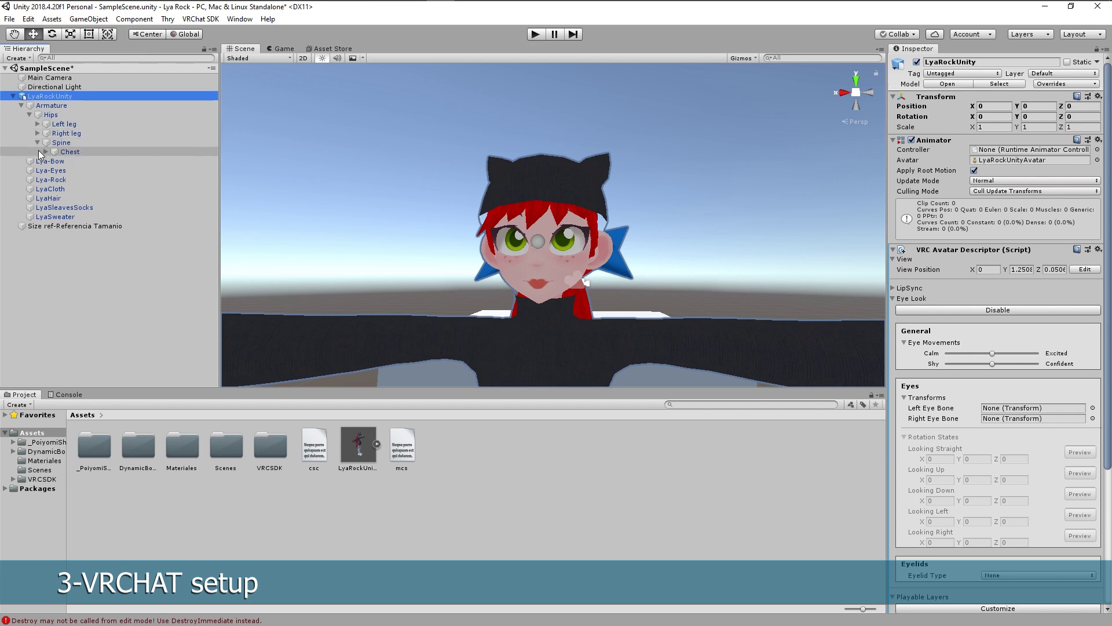
pyautogui.click(46, 151)
pyautogui.click(53, 170)
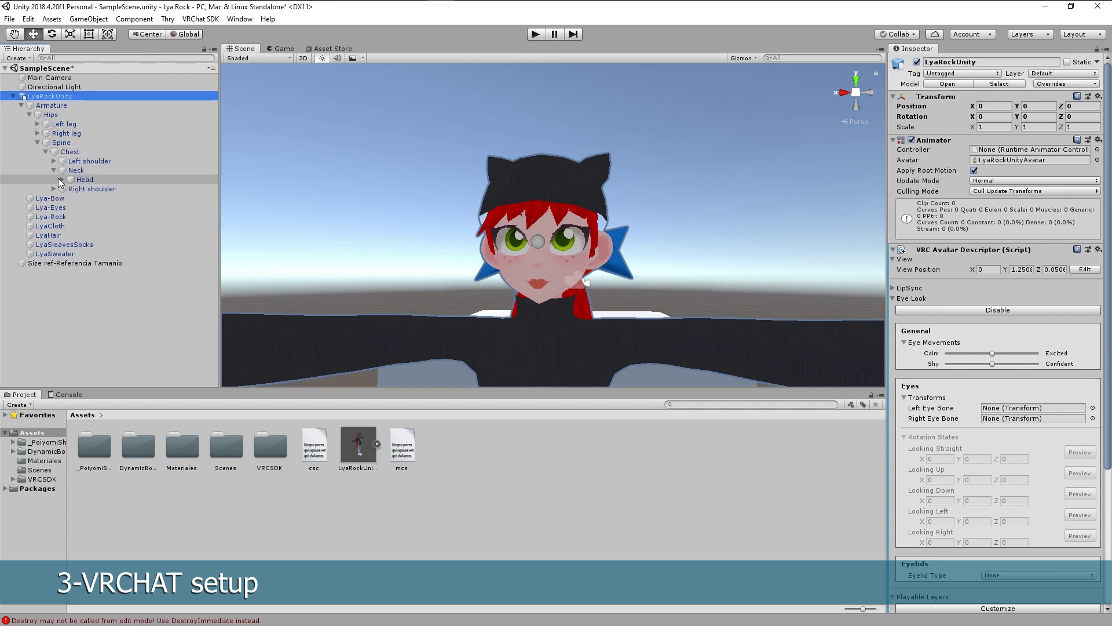
pyautogui.click(61, 179)
pyautogui.moveTo(88, 217); pyautogui.dragTo(872, 430)
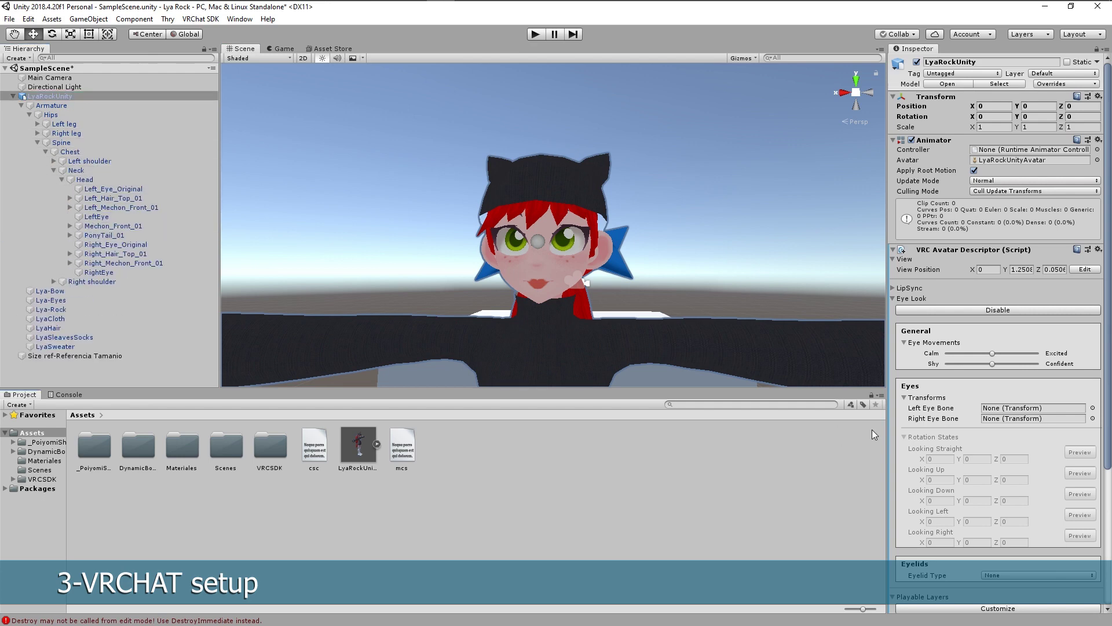
pyautogui.moveTo(987, 402); pyautogui.dragTo(996, 407)
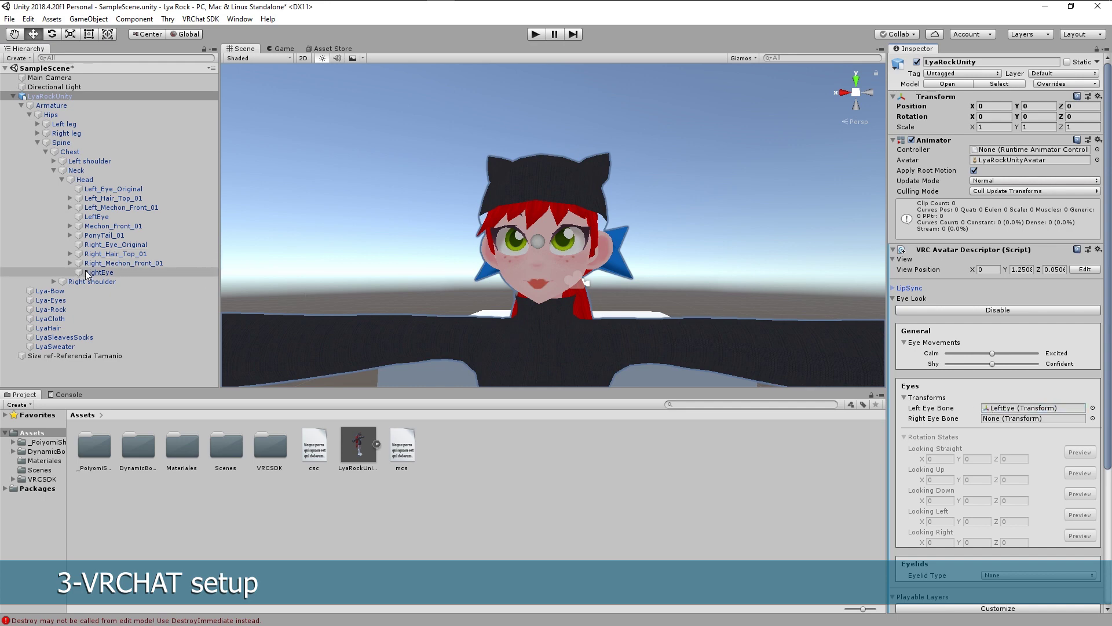
pyautogui.moveTo(85, 272); pyautogui.dragTo(926, 394)
pyautogui.moveTo(997, 421); pyautogui.dragTo(997, 421)
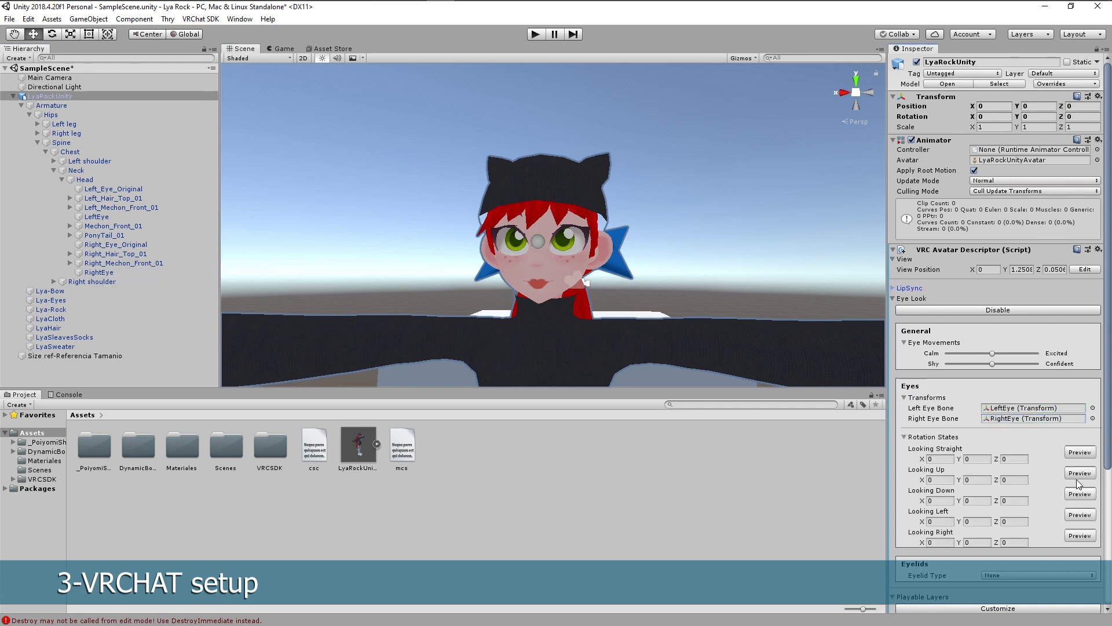
# Set eye rotations: up -31.332, down 42.315, left -30, right 30
pyautogui.click(1079, 473)
pyautogui.moveTo(512, 214); pyautogui.dragTo(583, 283)
pyautogui.click(1079, 494)
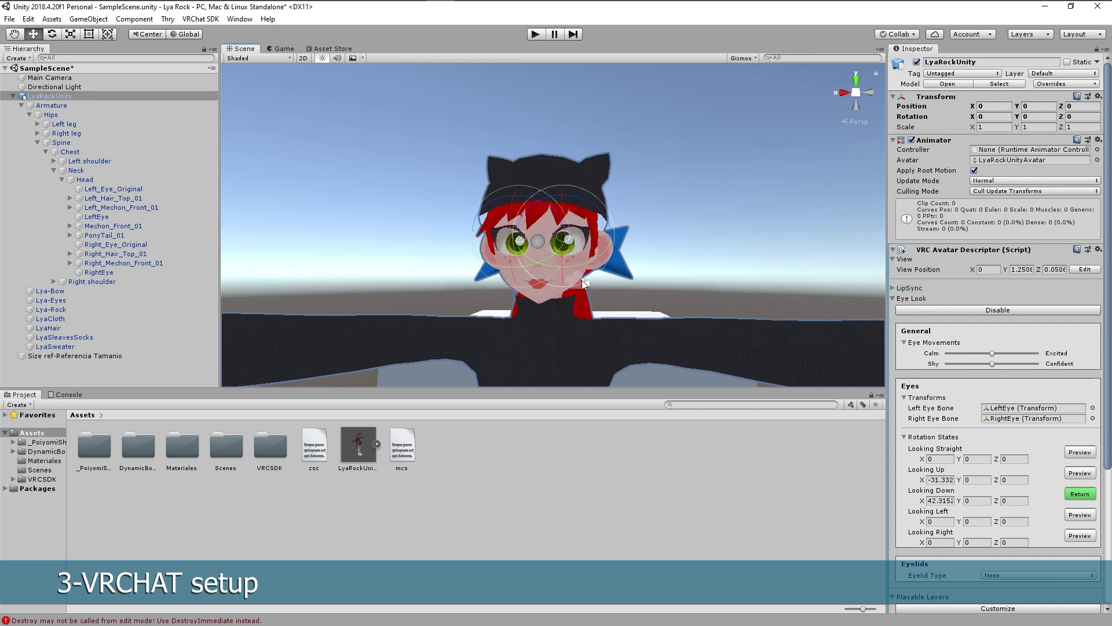
pyautogui.click(1079, 515)
pyautogui.moveTo(520, 232); pyautogui.dragTo(567, 234)
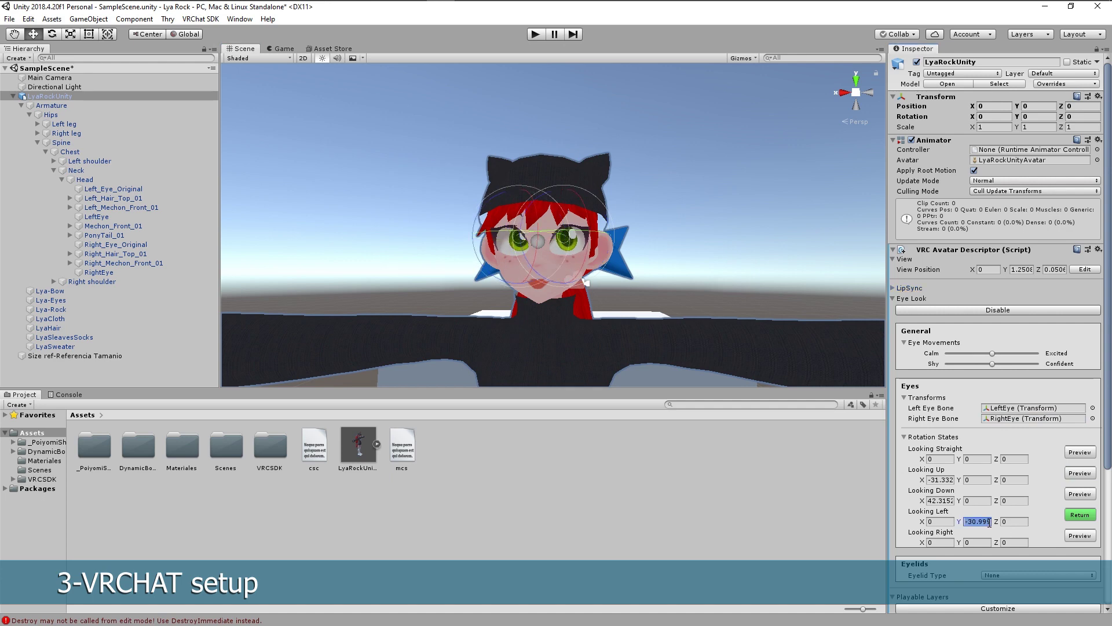
pyautogui.write('-30')
pyautogui.write('30')
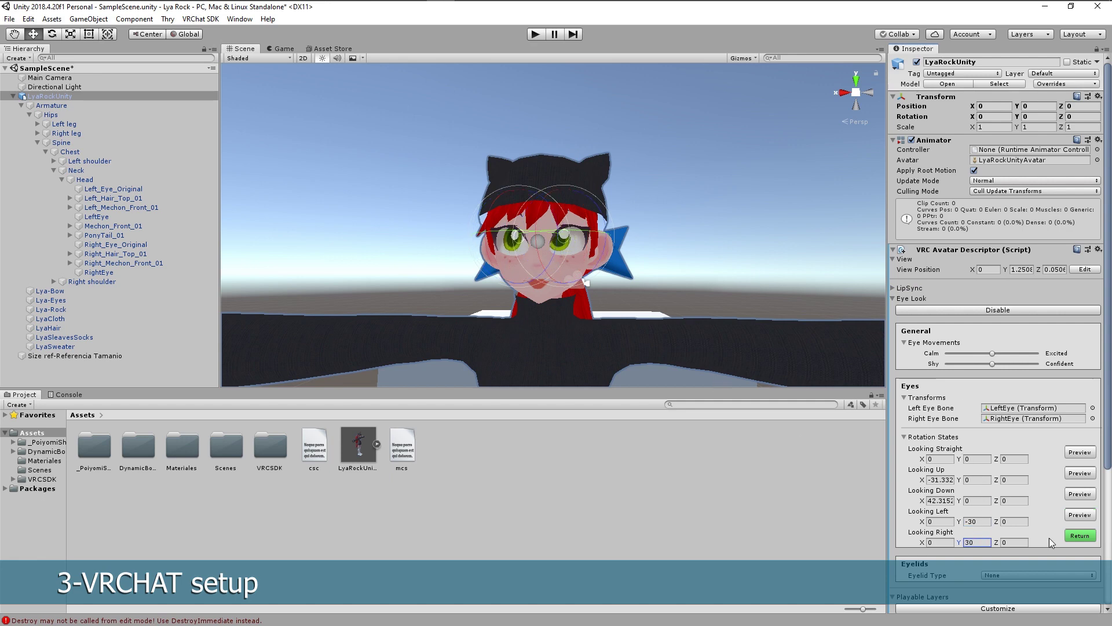
# Set Eyelid Type to Blendshapes with Lya-Rock as the eyelids mesh
pyautogui.scroll(-5, 919, 479)
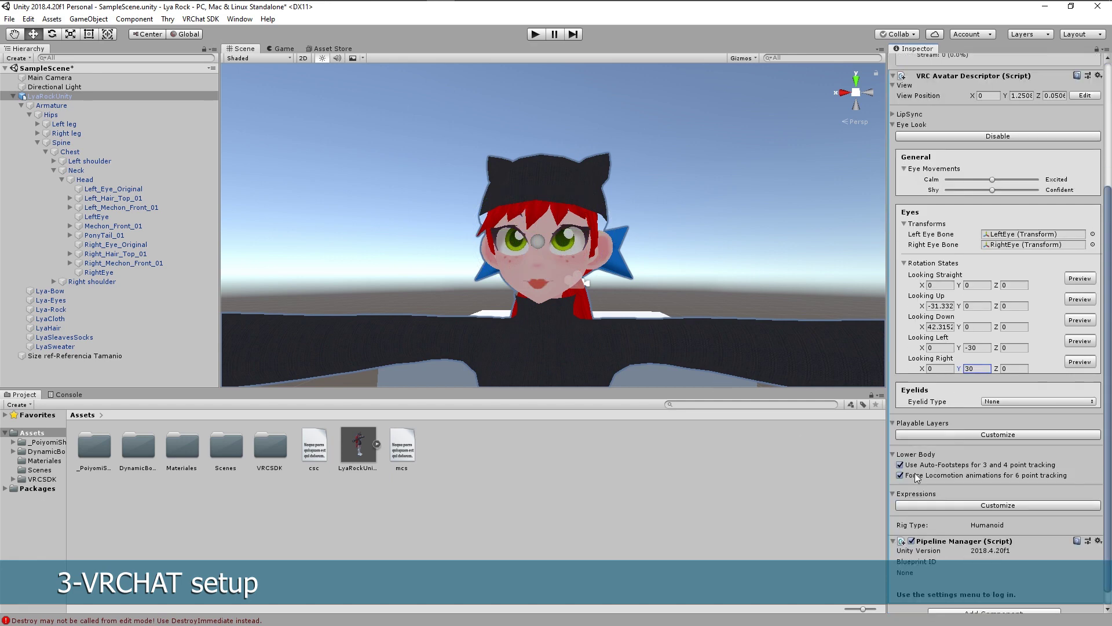
pyautogui.click(988, 402)
pyautogui.click(1021, 439)
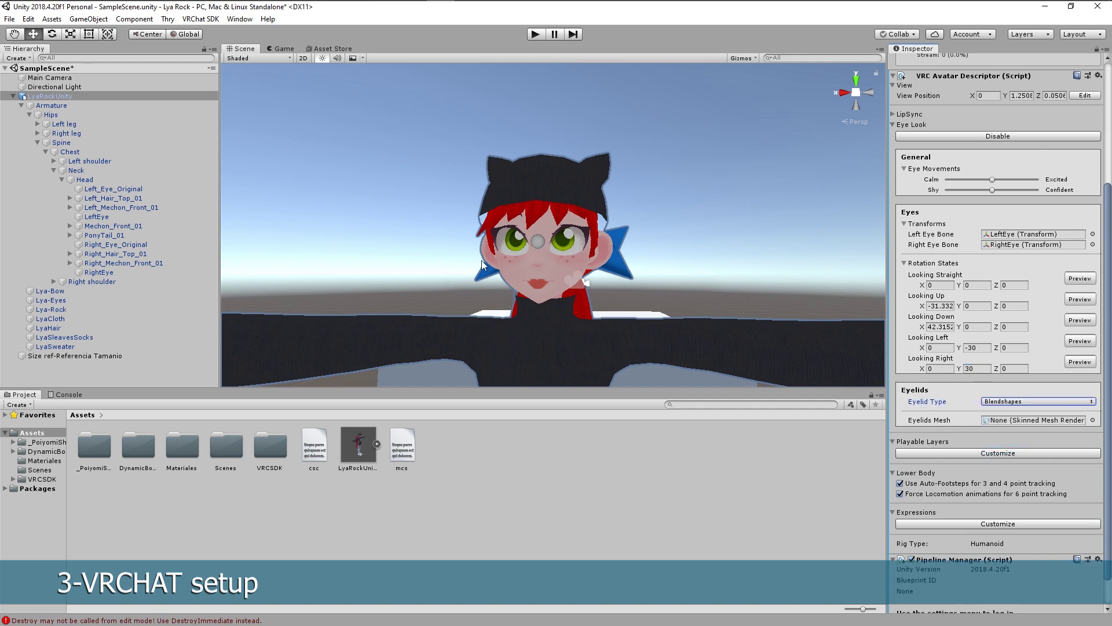
pyautogui.click(21, 106)
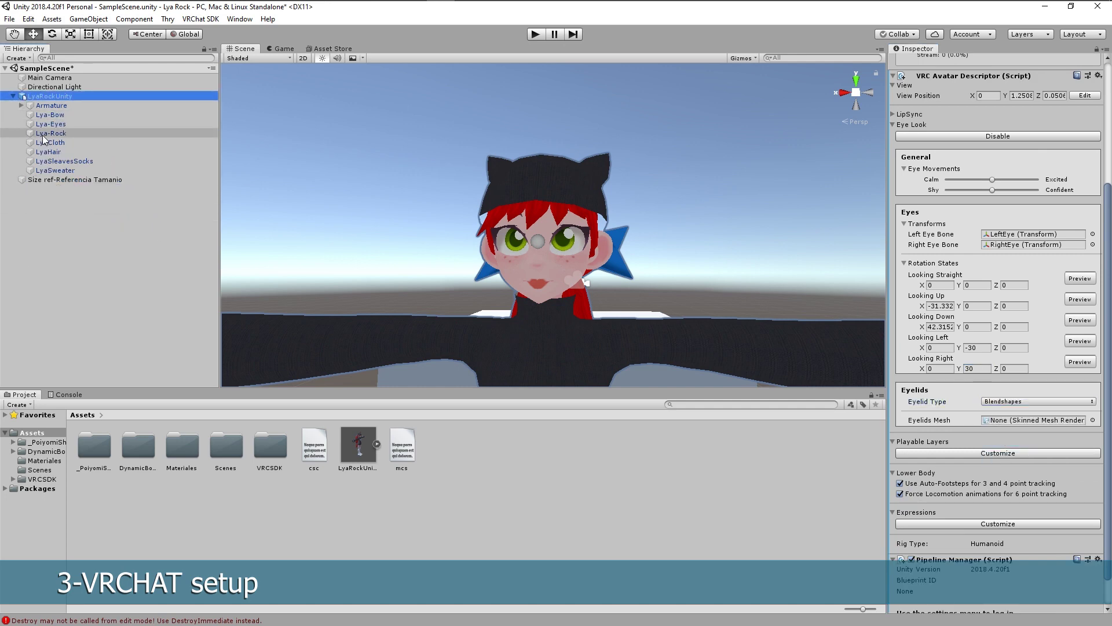
pyautogui.moveTo(43, 135); pyautogui.dragTo(1022, 431)
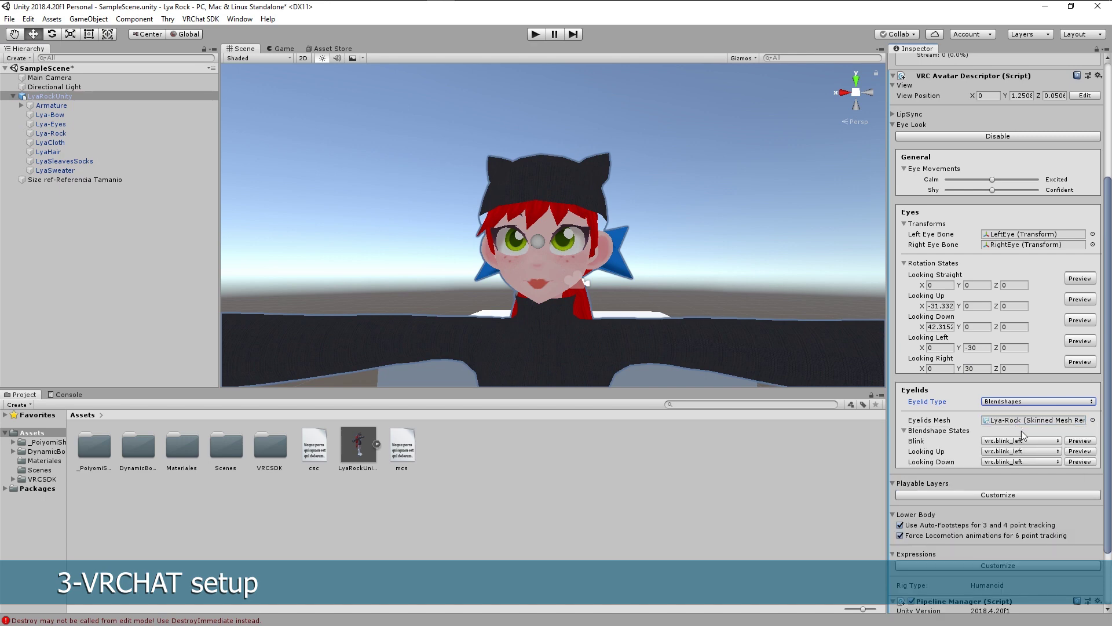
# Set the Looking Up and Looking Down shapes to none and Blink to BlinkBoth
pyautogui.click(1027, 461)
pyautogui.click(1023, 147)
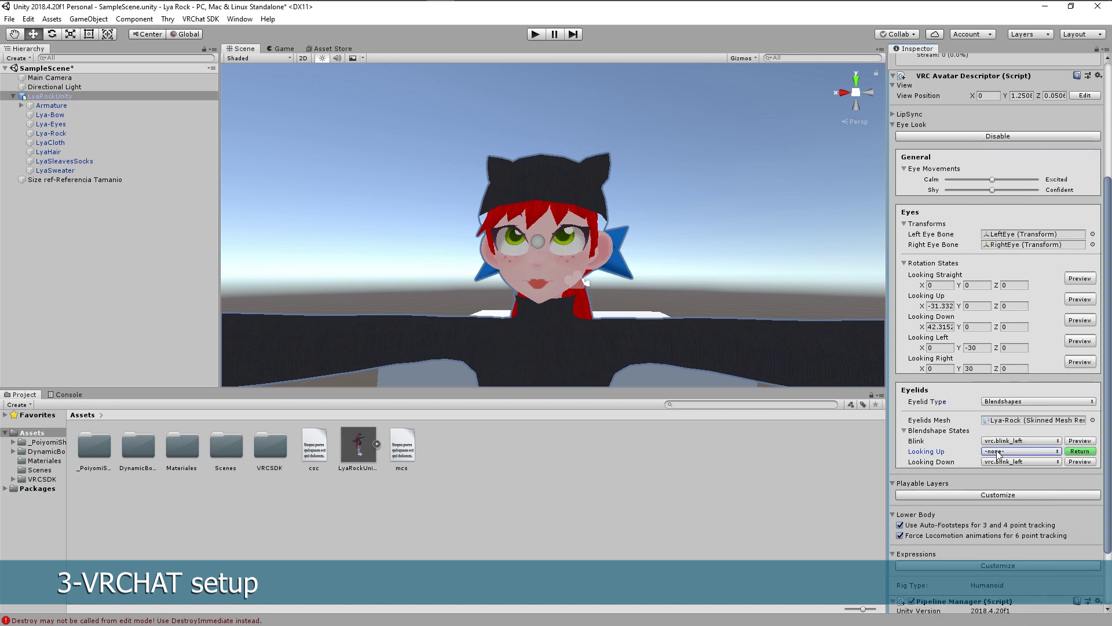
pyautogui.click(997, 453)
pyautogui.click(1011, 147)
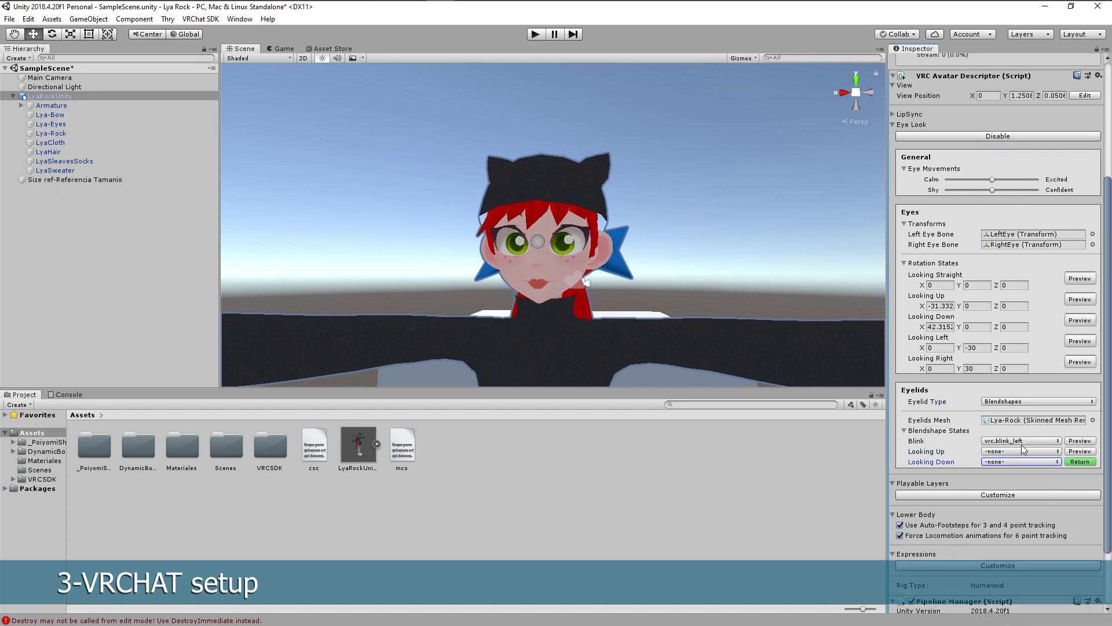
pyautogui.click(1021, 443)
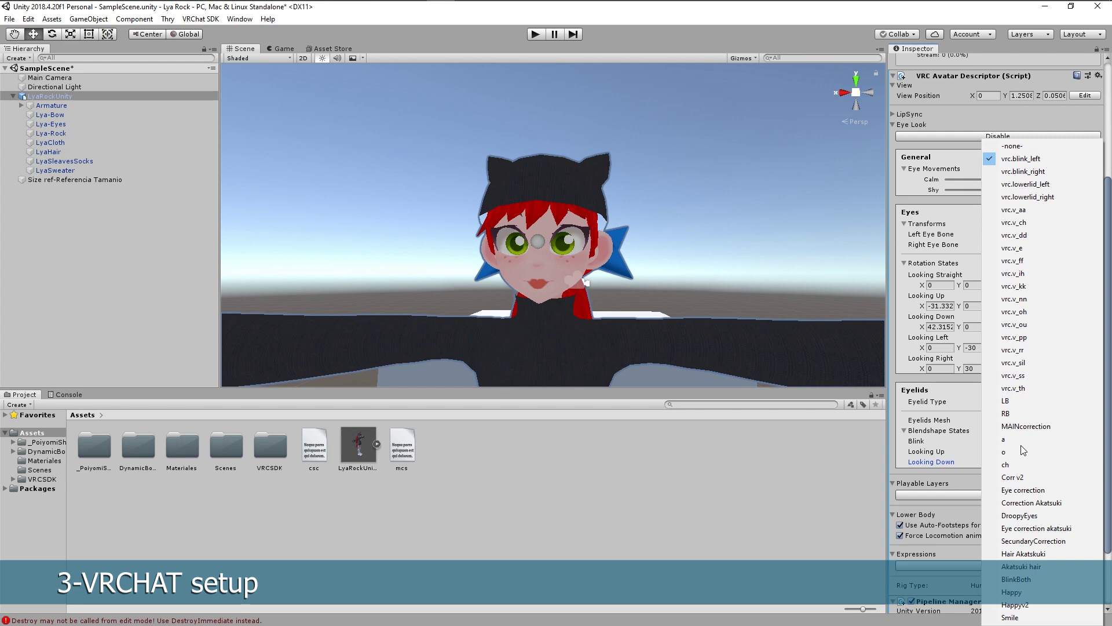
pyautogui.click(1034, 578)
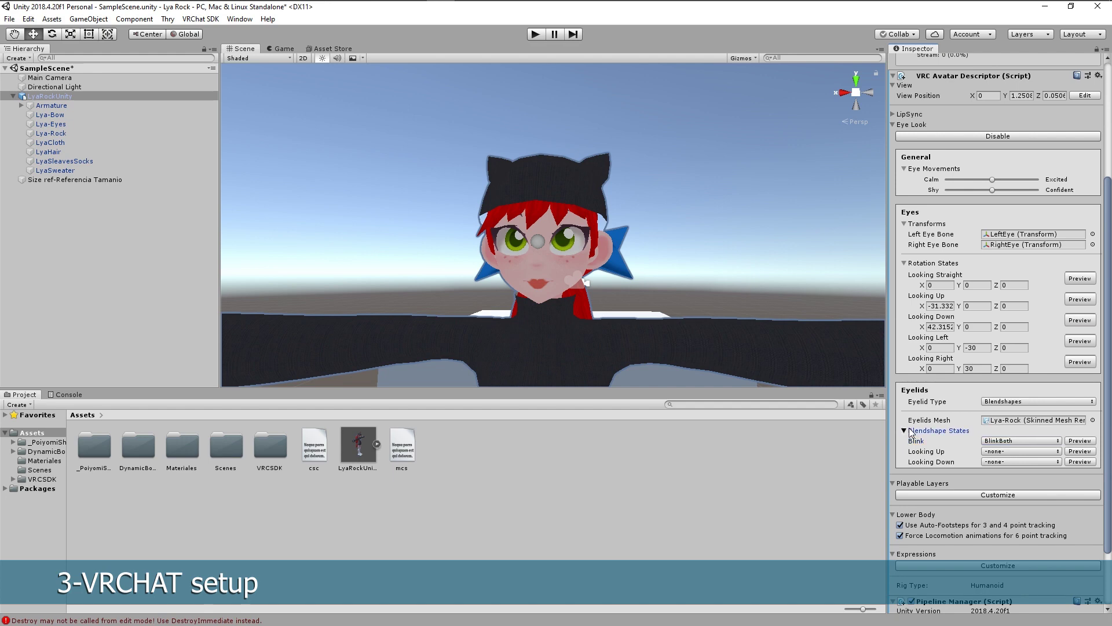
pyautogui.scroll(-3, 911, 432)
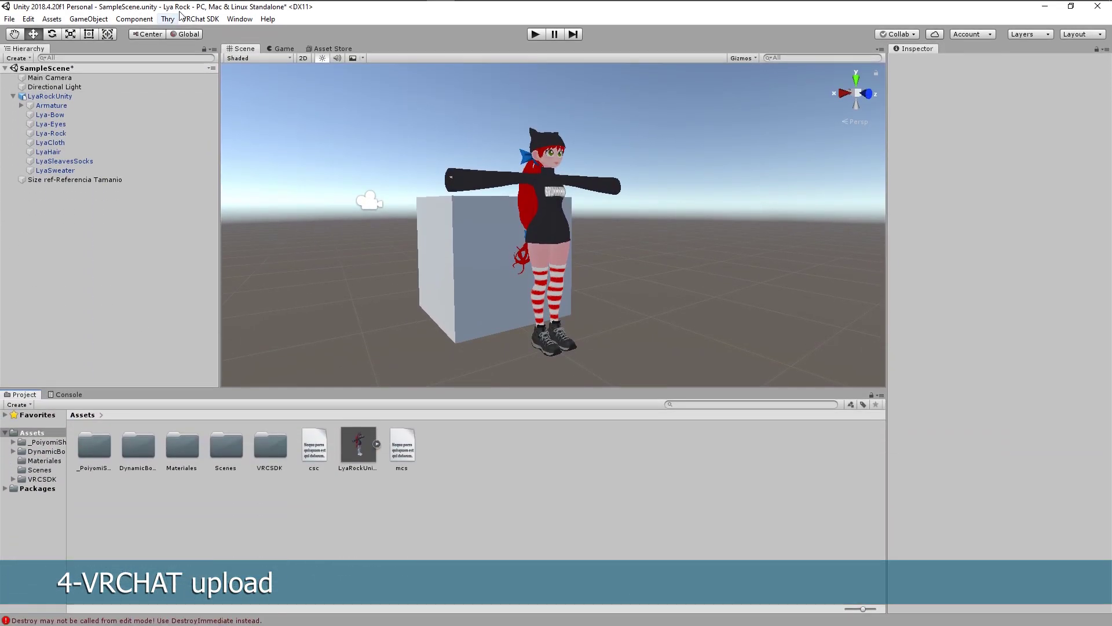
# Open the VRChat SDK Control Panel, sign in, and switch to the Builder tab
pyautogui.click(200, 19)
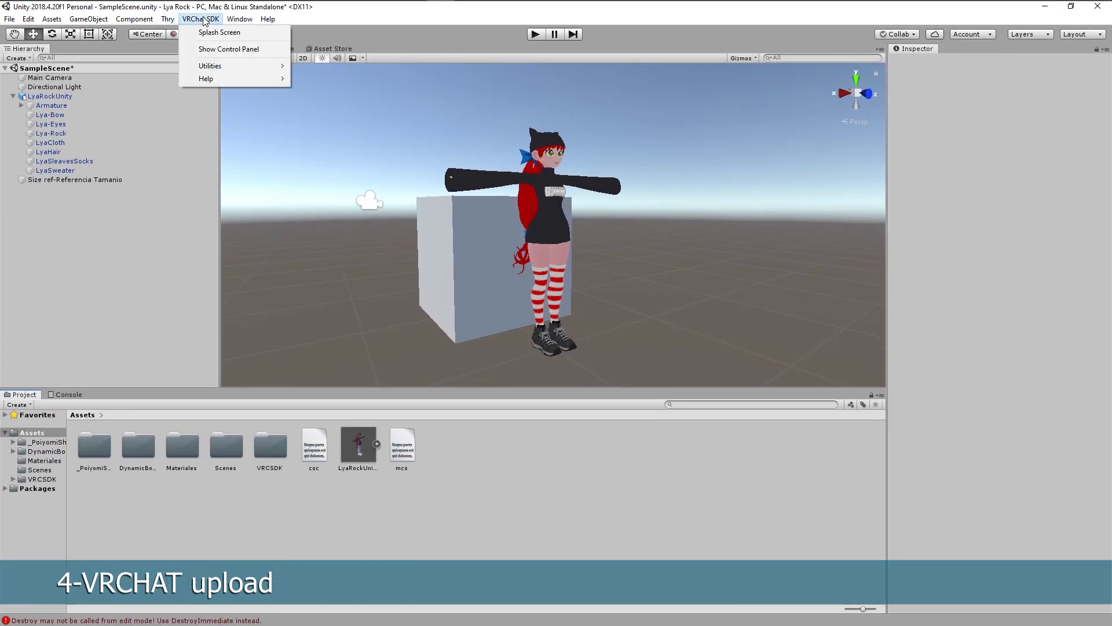
pyautogui.click(214, 49)
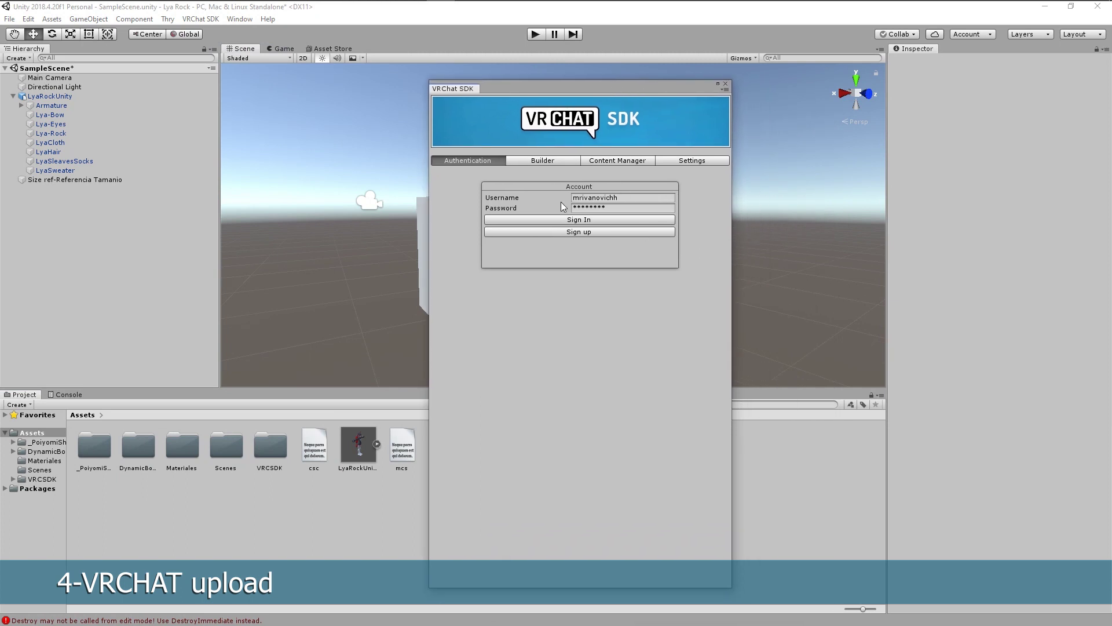
pyautogui.click(578, 220)
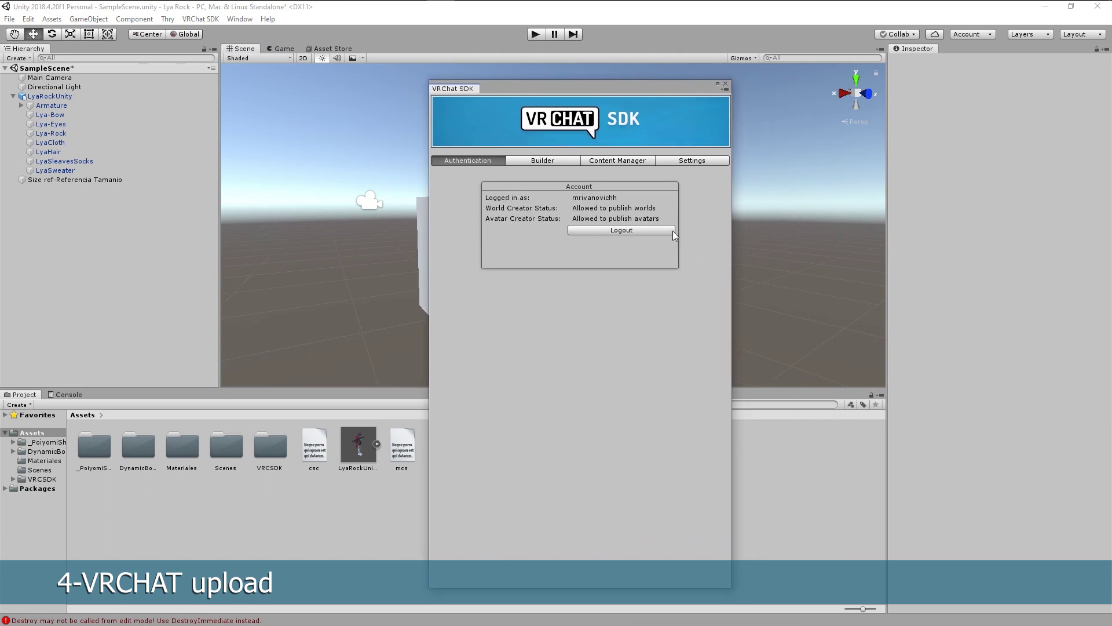
pyautogui.click(548, 161)
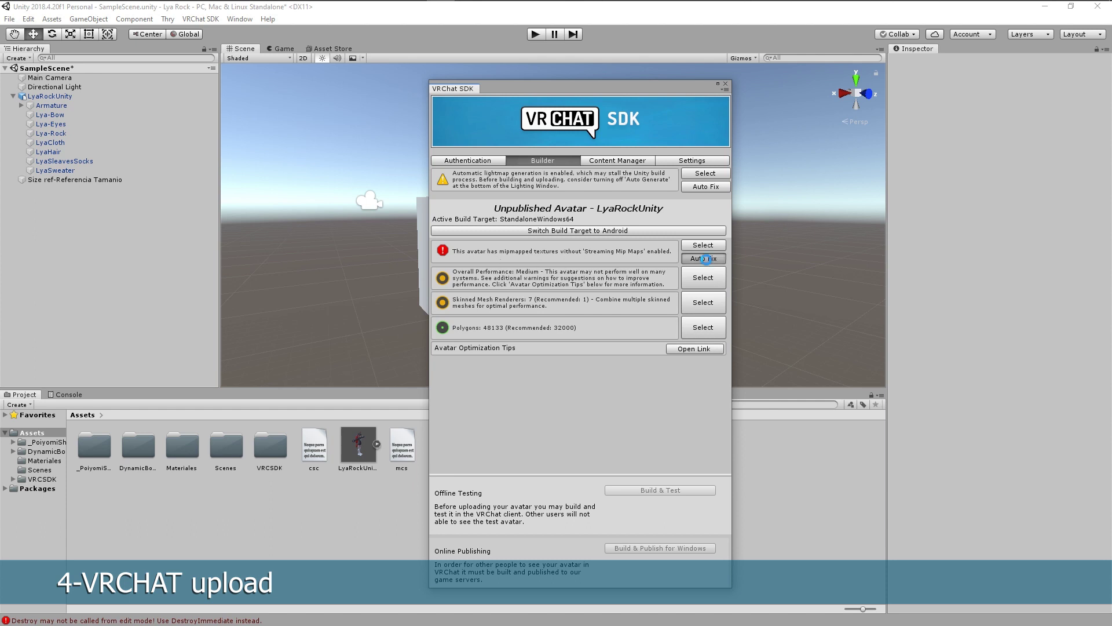
# Auto-fix the mipmapped-texture warning and Build & Publish the avatar for Windows
pyautogui.click(705, 259)
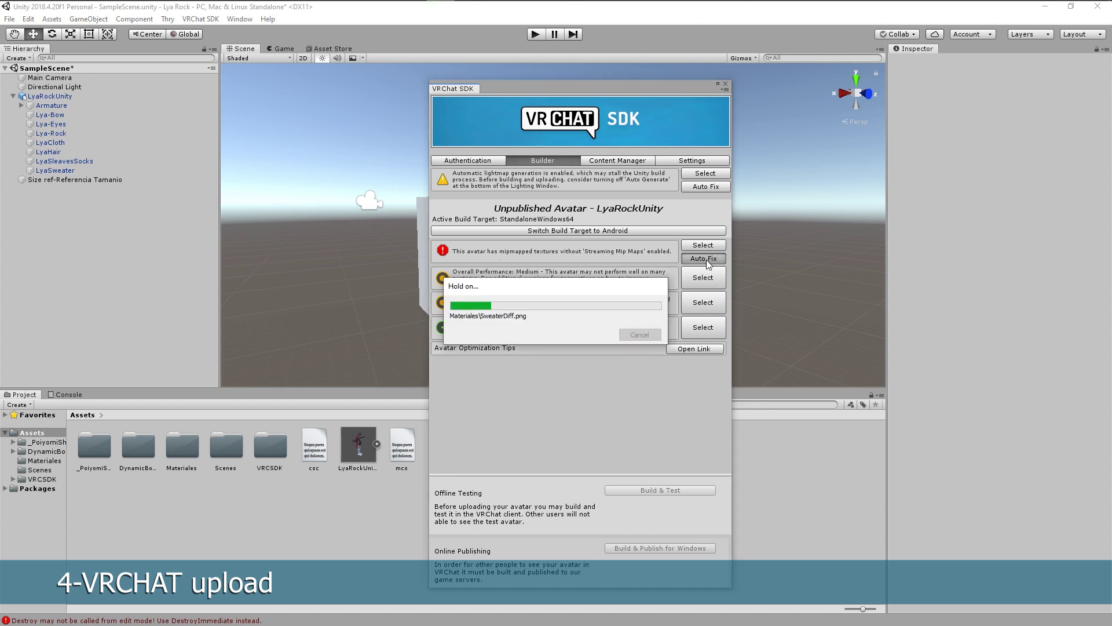
pyautogui.click(653, 549)
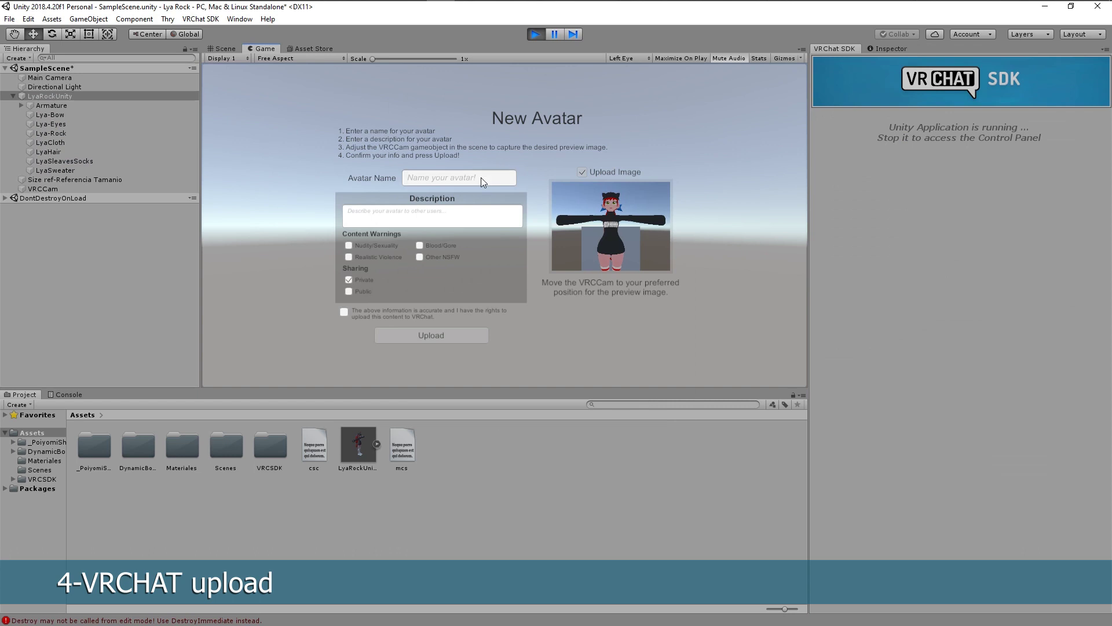
# Name the avatar LyaRock, frame a head close-up preview, and upload it publicly
pyautogui.write('LyaRock')
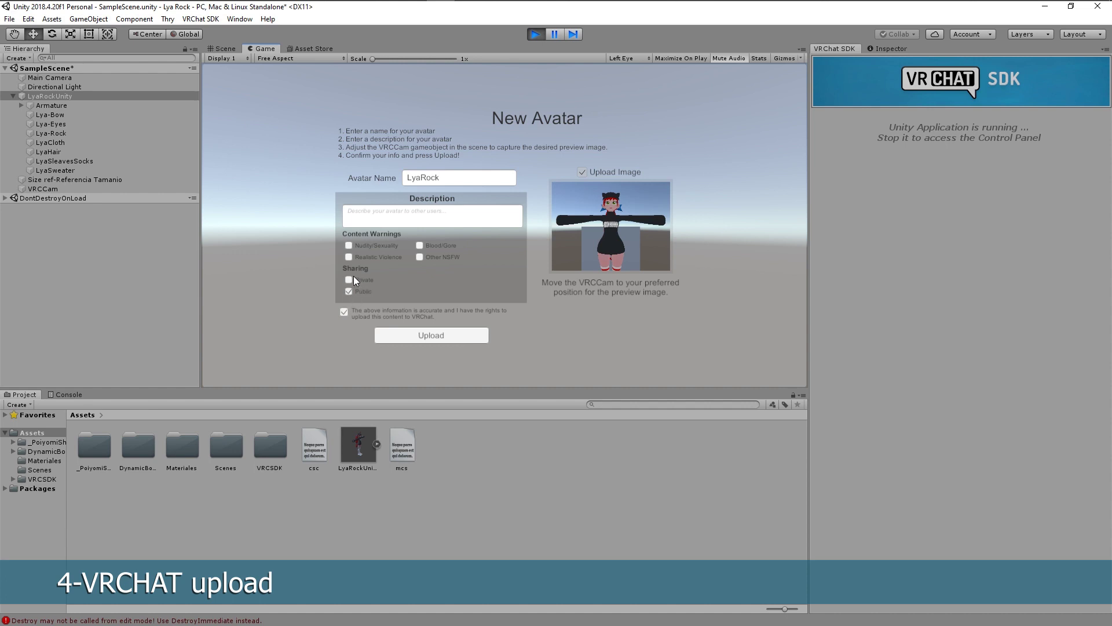
pyautogui.click(63, 179)
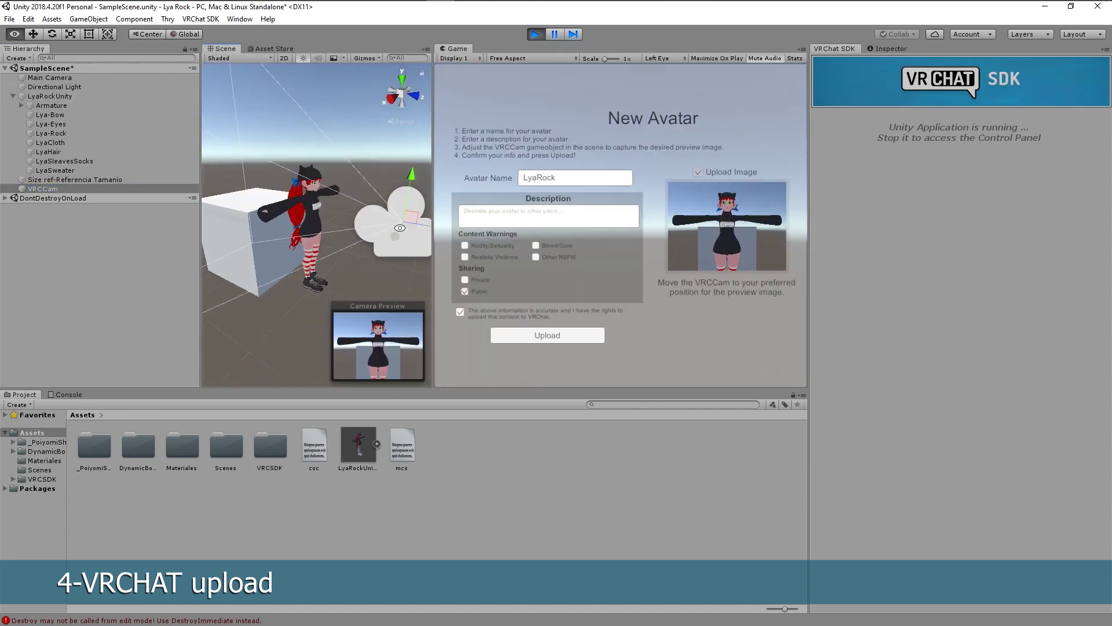
pyautogui.click(547, 336)
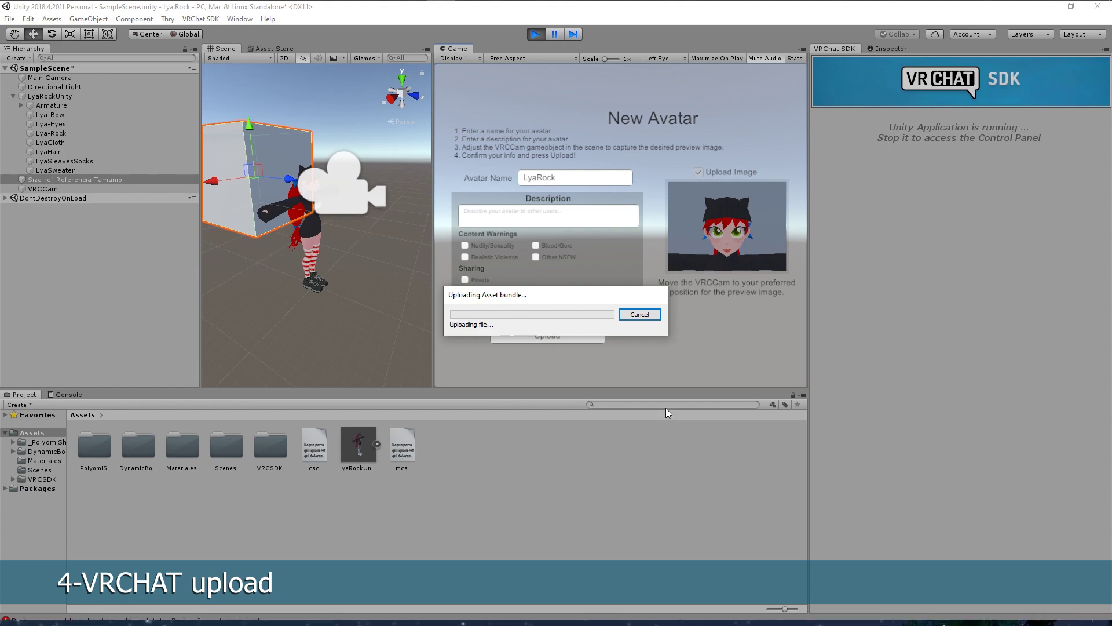